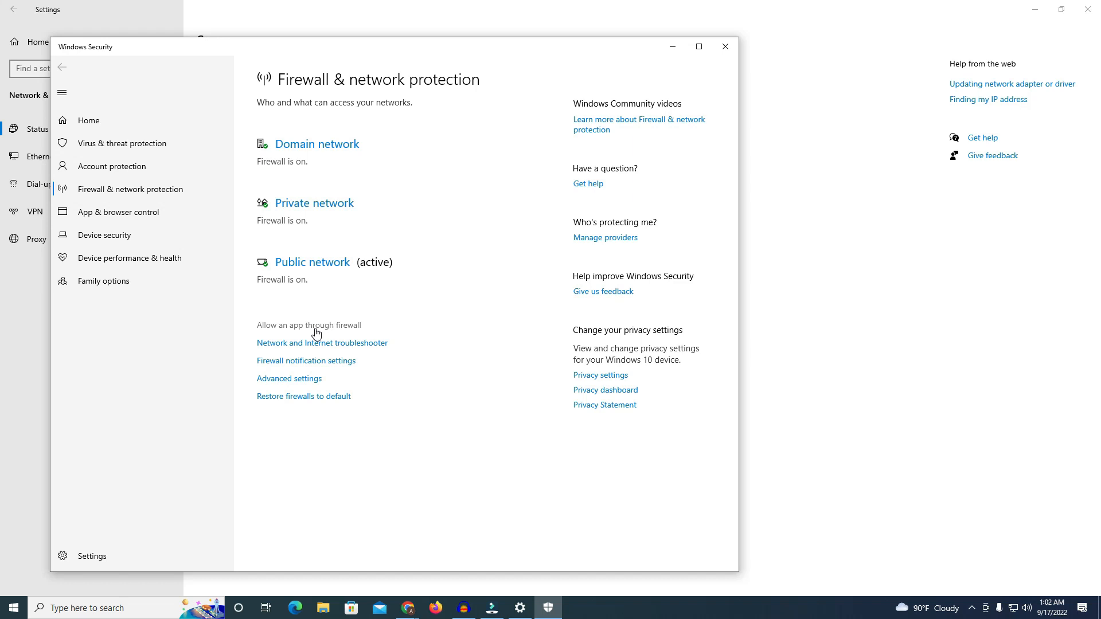
- Examine the apps allowed through the firewall and their private and public network permissions, then close the list
left_click(317, 327)
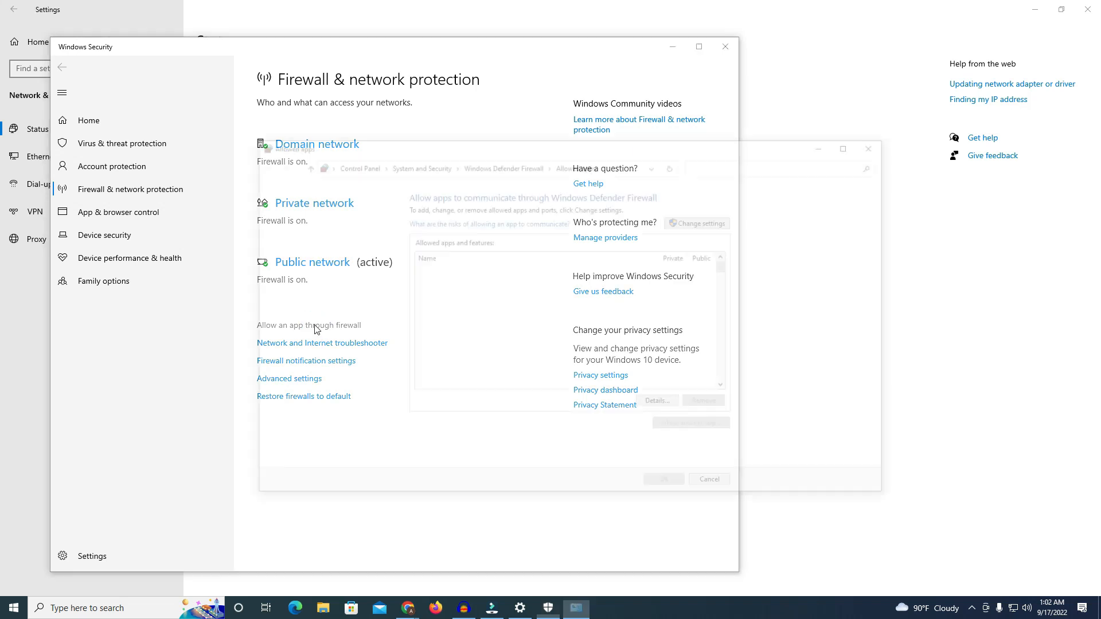
scroll(554, 330, "down", 20)
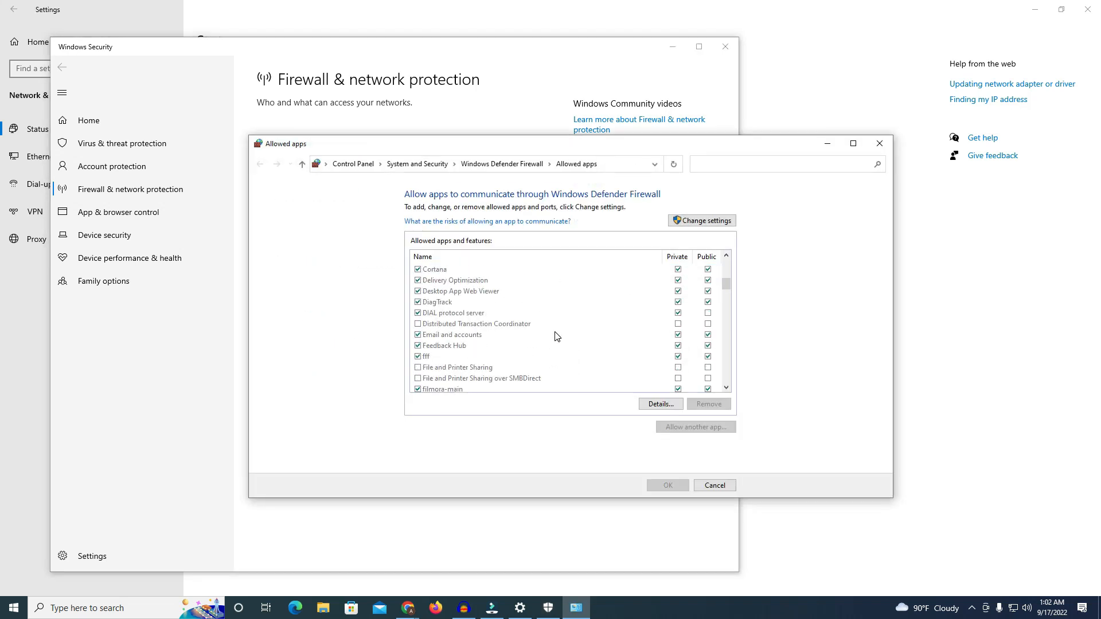
scroll(556, 335, "down", 15)
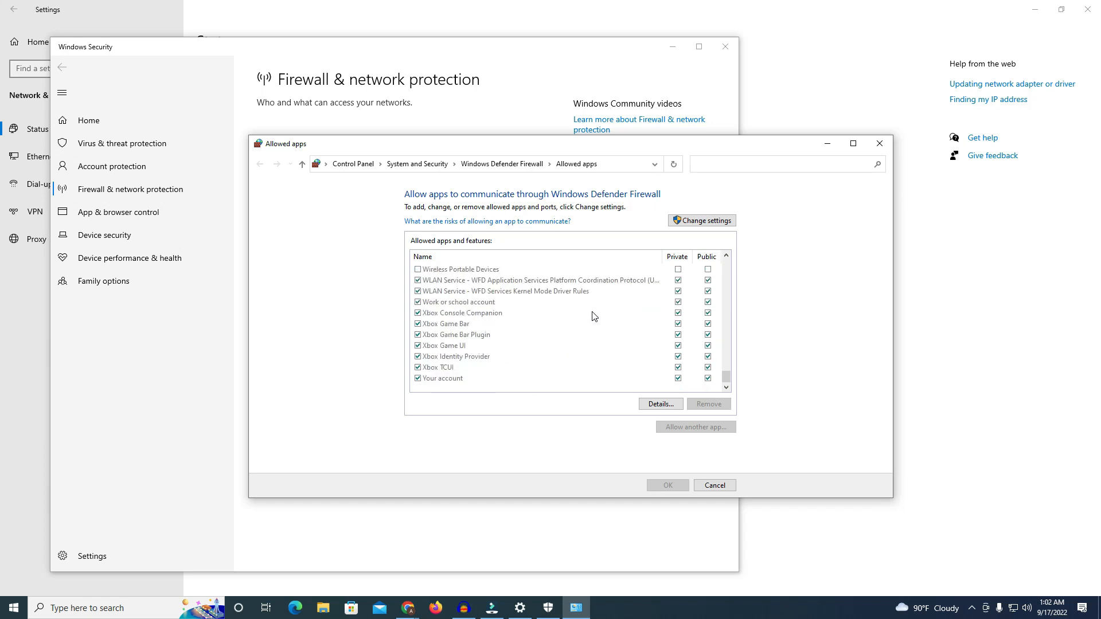
scroll(534, 308, "up", 20)
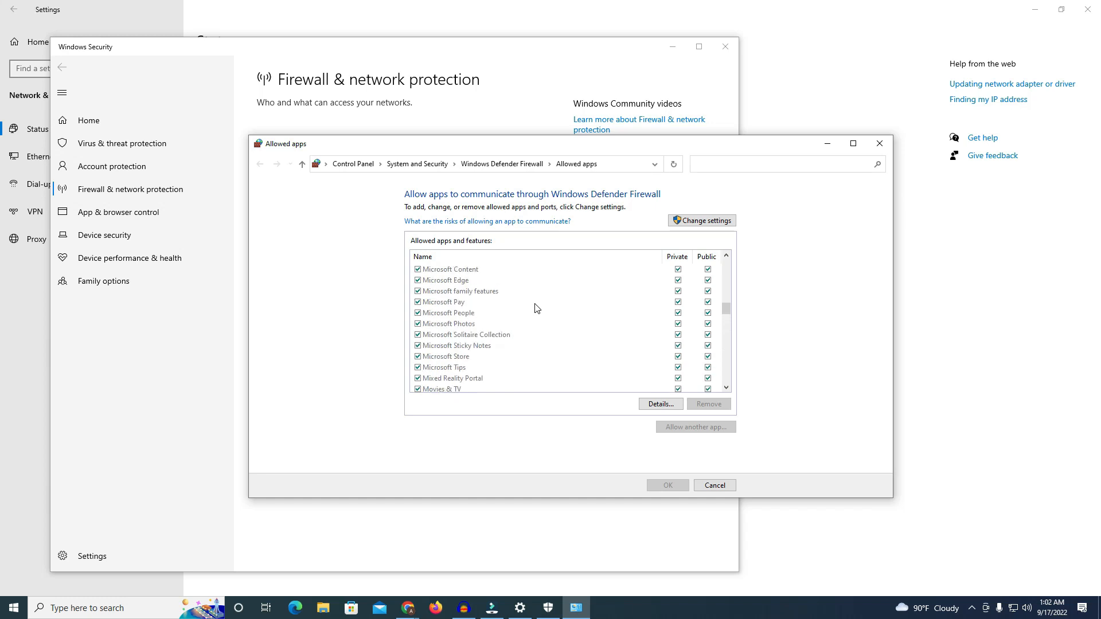
scroll(711, 321, "up", 13)
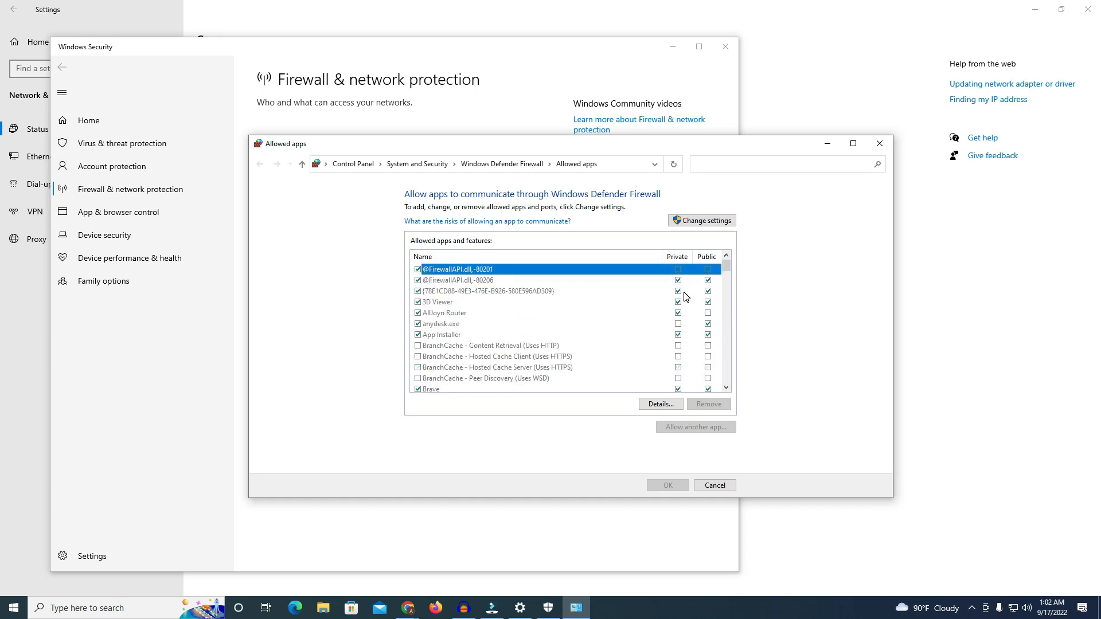
scroll(729, 344, "down", 5)
scroll(730, 349, "down", 15)
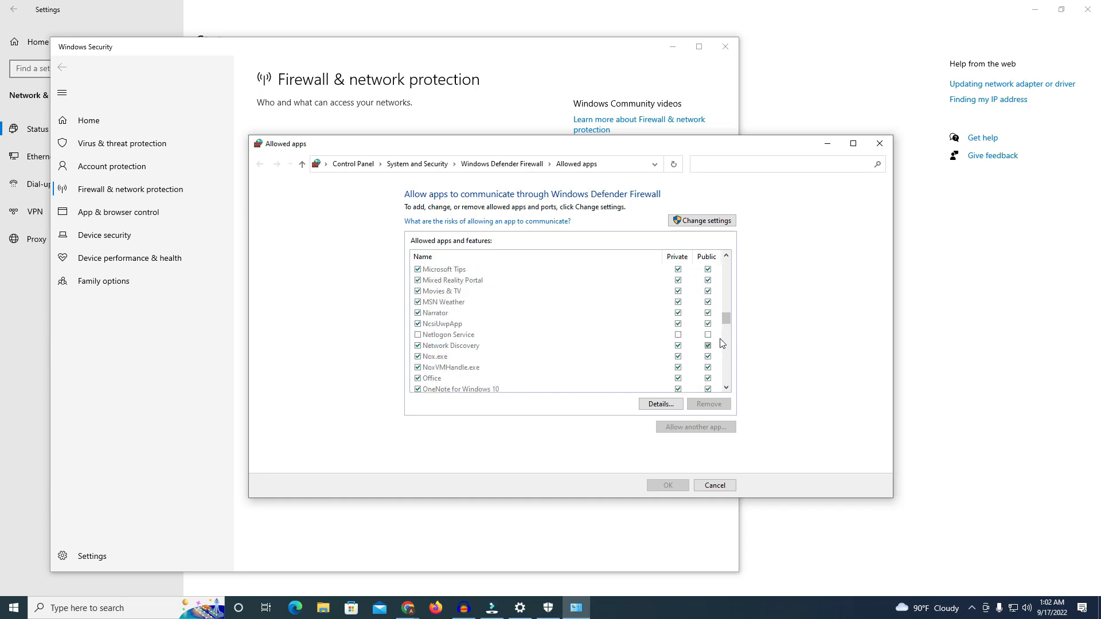
scroll(708, 331, "down", 5)
scroll(708, 331, "down", 10)
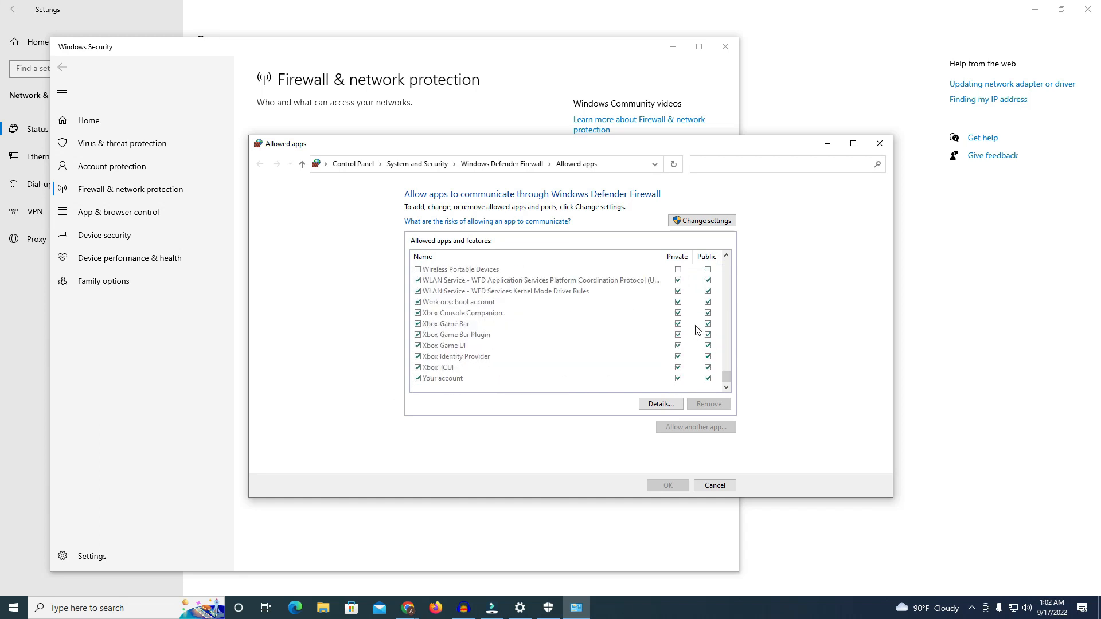
left_click(879, 143)
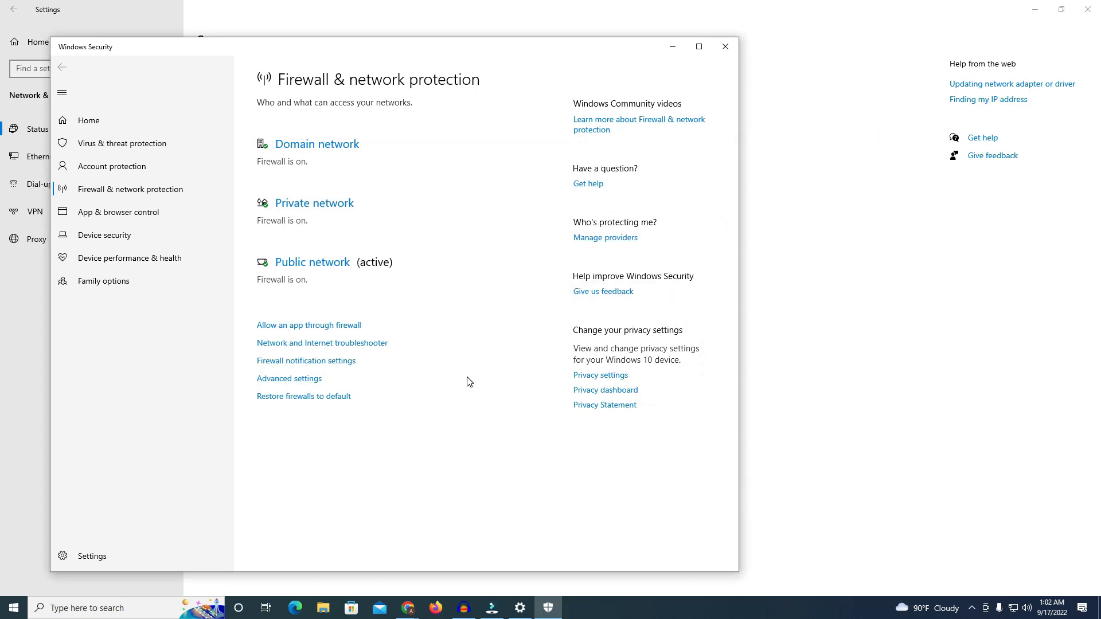
- Open the firewall's advanced settings and maximize the Windows Defender Firewall with Advanced Security window
left_click(306, 381)
left_click(355, 24)
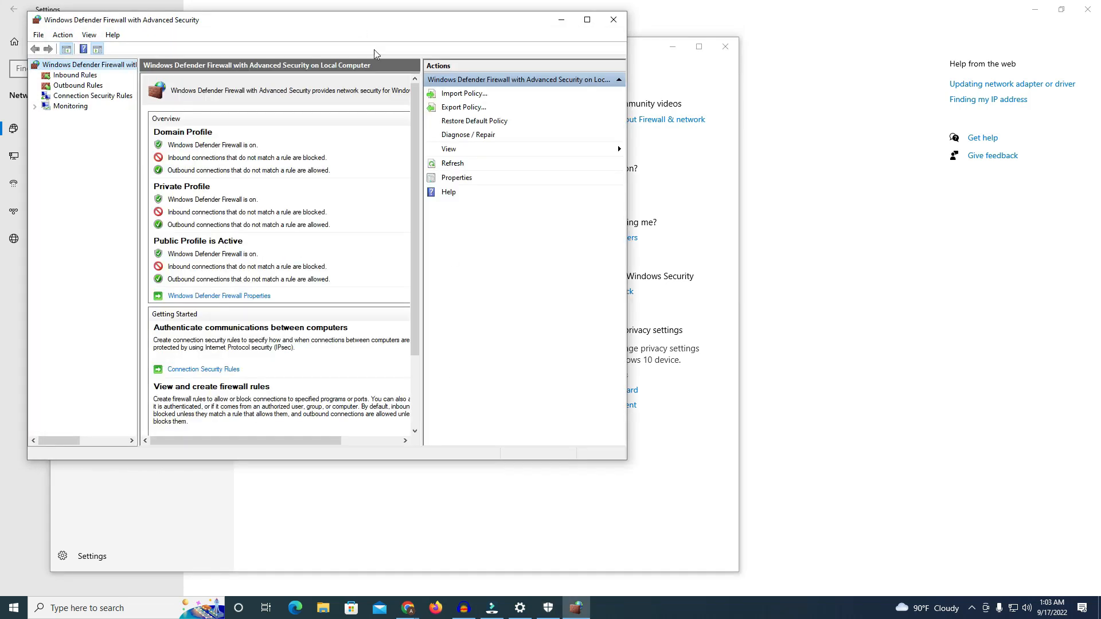
left_click(587, 19)
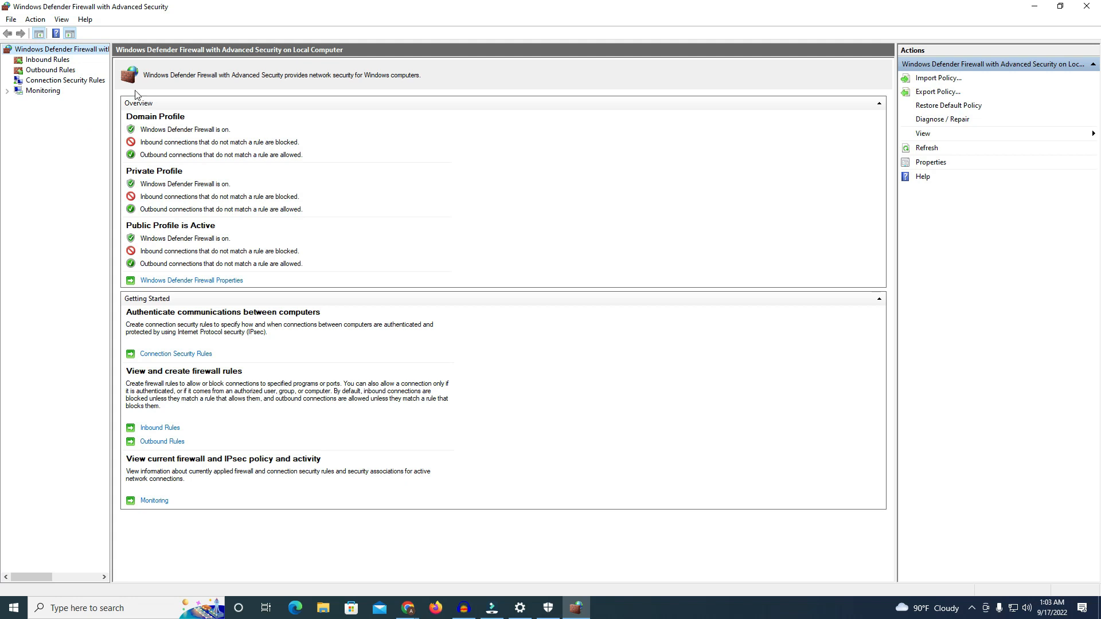
- Review the inbound rules list, including the action set for the first anydesk.exe rule
left_click(64, 61)
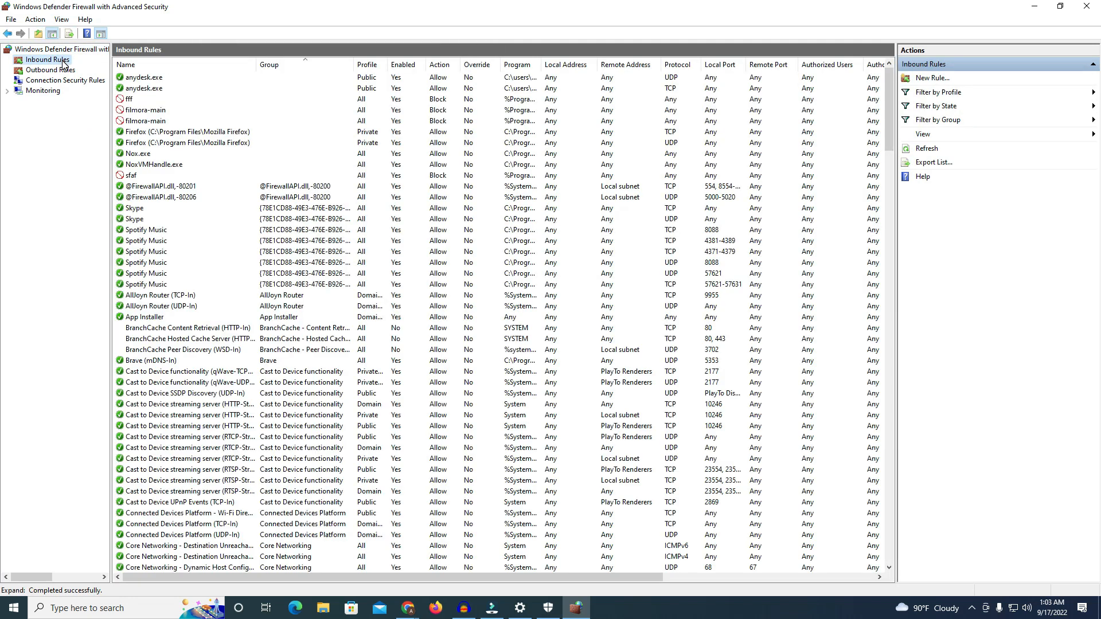
scroll(367, 248, "down", 20)
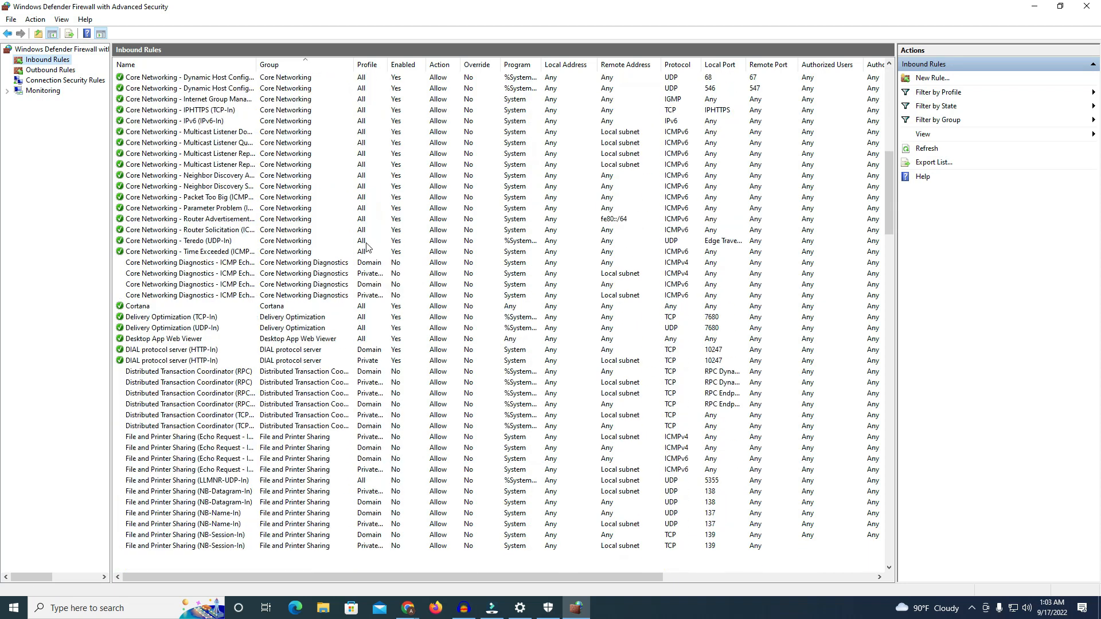
scroll(367, 248, "down", 20)
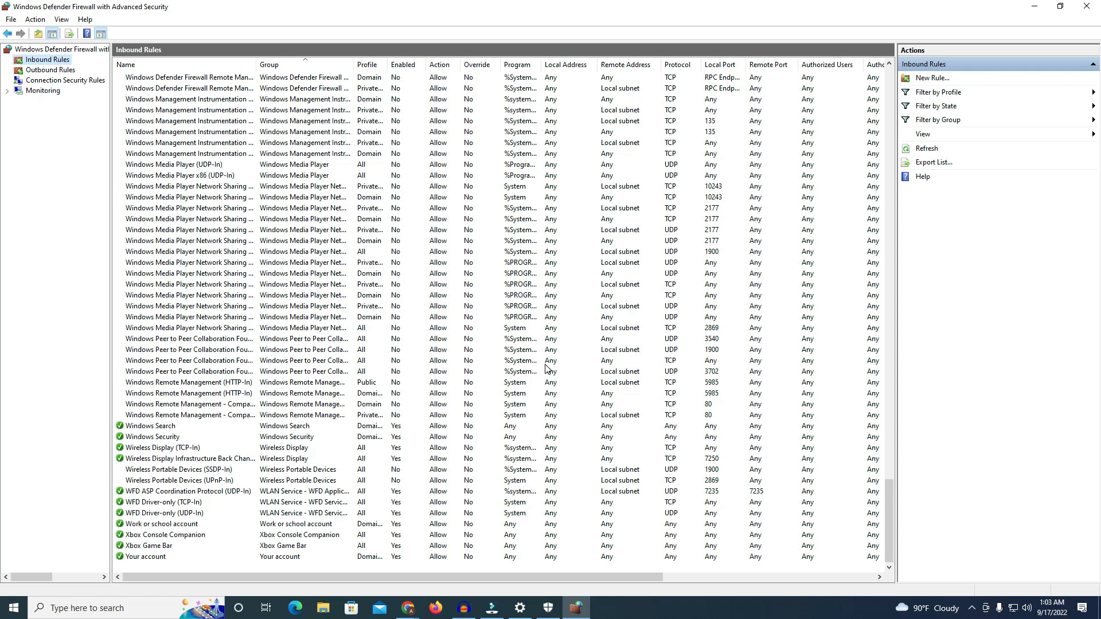
scroll(611, 406, "up", 20)
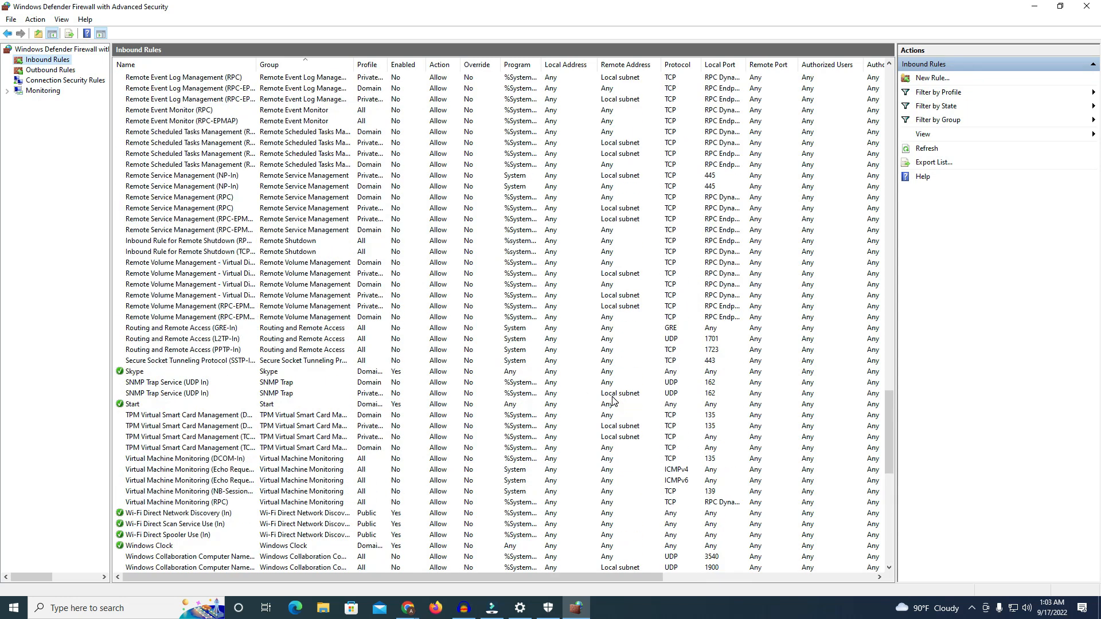
scroll(613, 401, "up", 20)
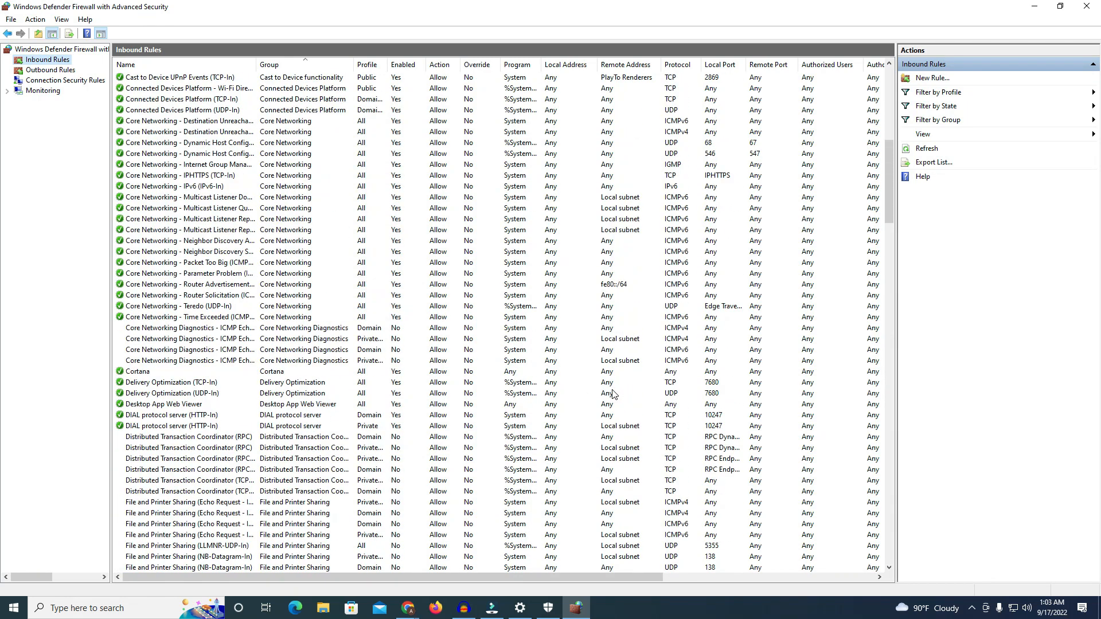
scroll(613, 393, "up", 7)
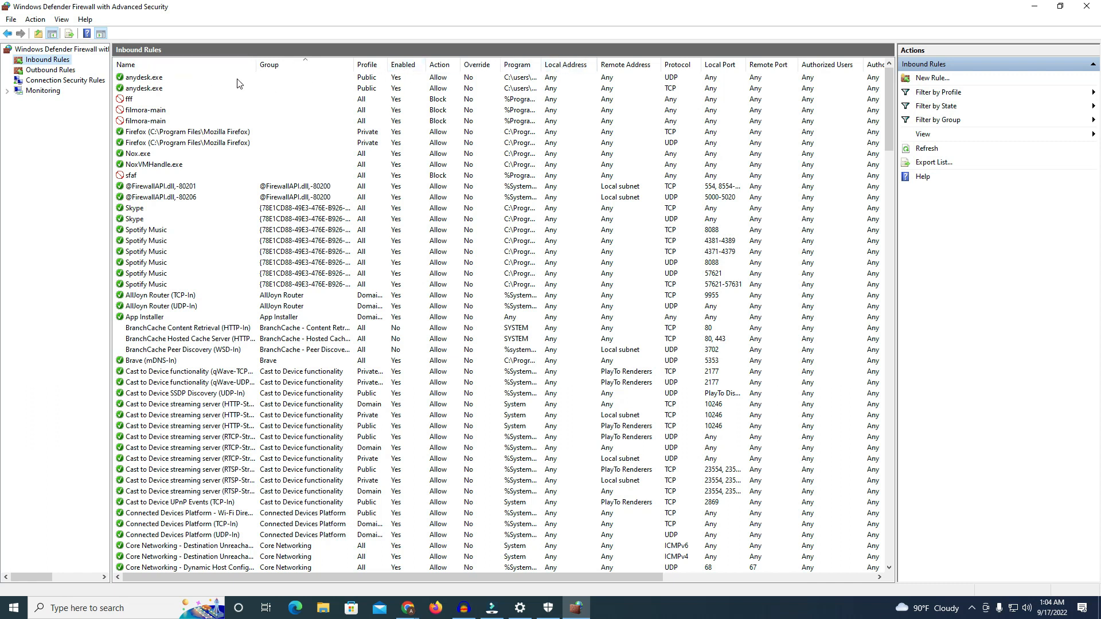
left_click(441, 80)
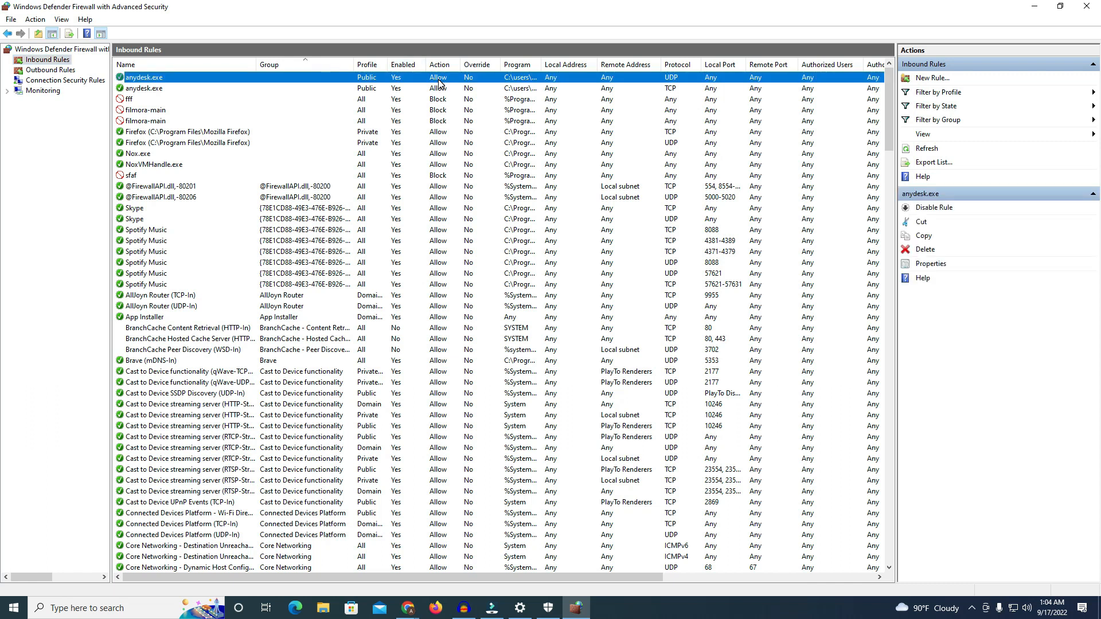
- Display the outbound rules and select the Skype rule that uses UDP
left_click(59, 70)
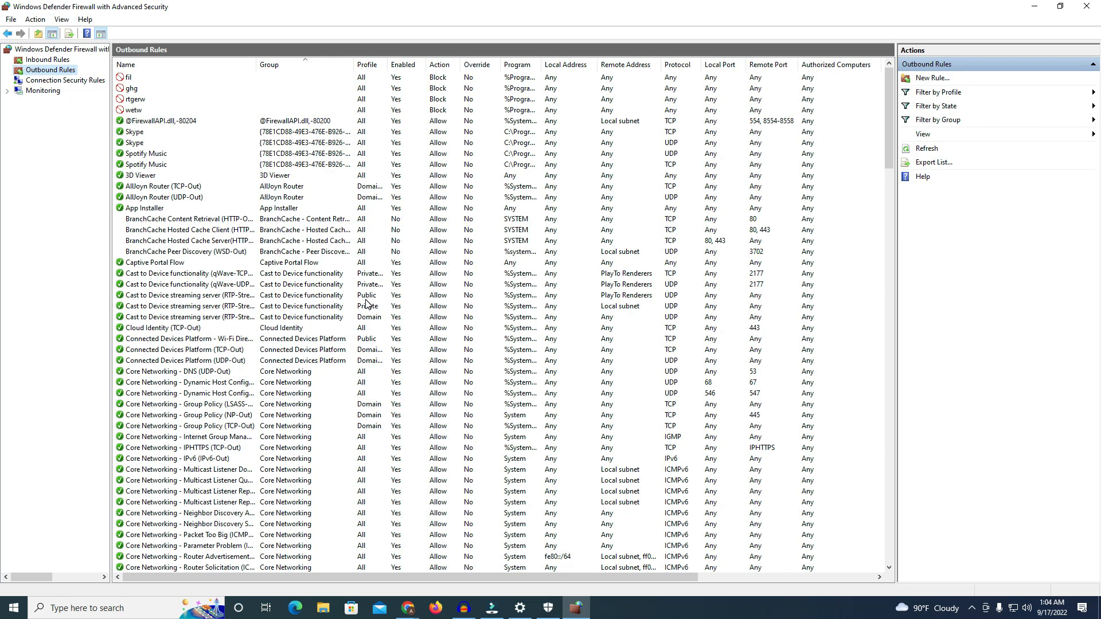
left_click(152, 133)
left_click(151, 147)
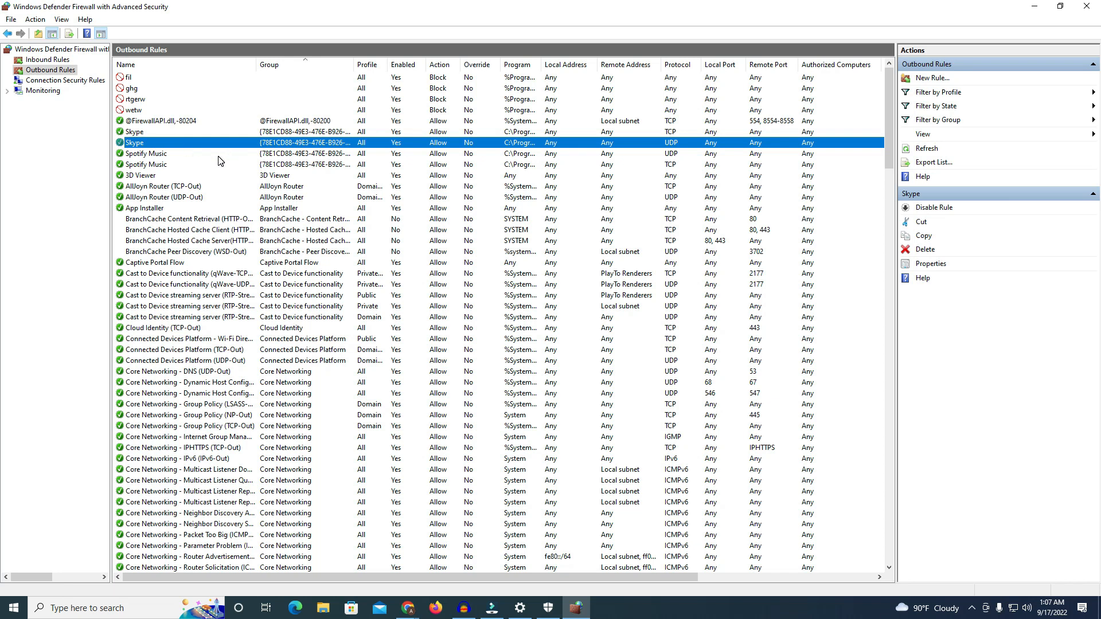
- Start a new outbound rule of type Program and browse for a specific program path
left_click(932, 79)
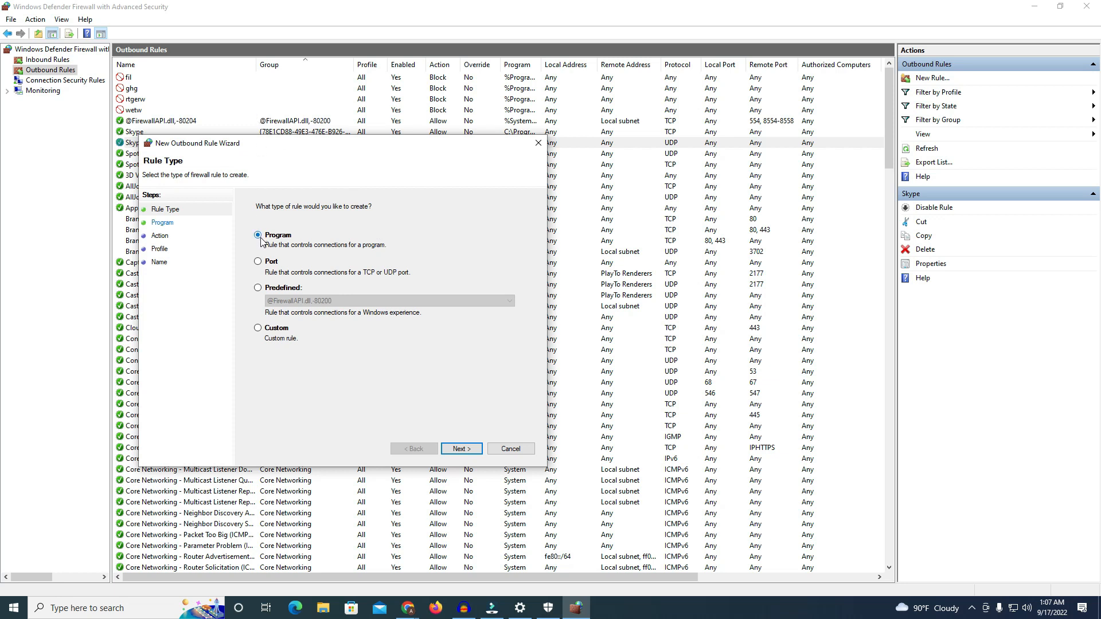
left_click(458, 449)
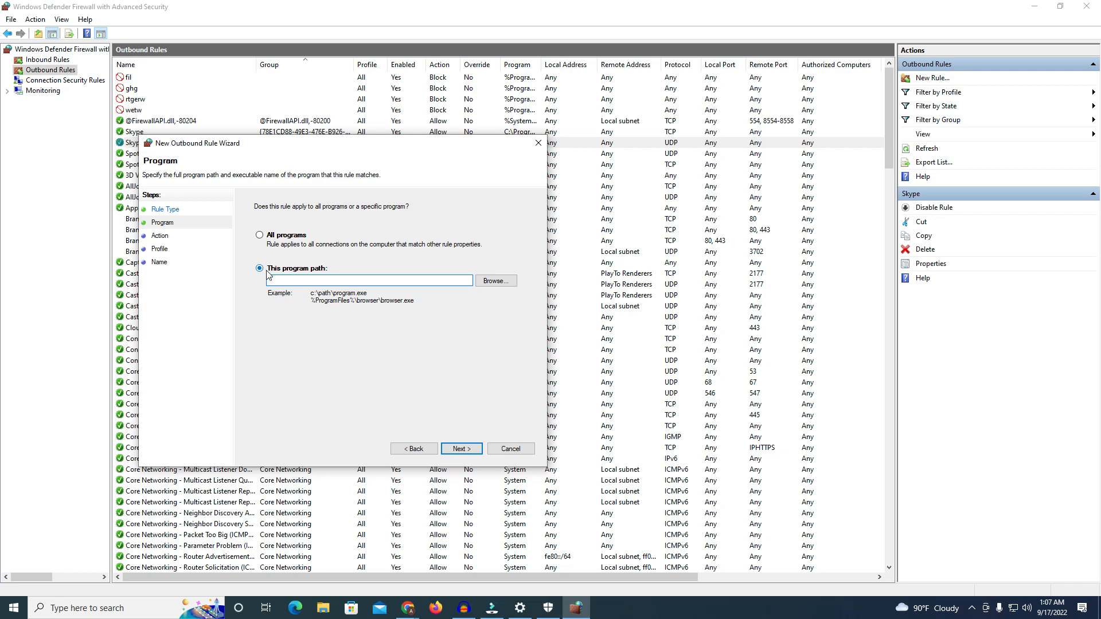
left_click(494, 281)
left_click(664, 316)
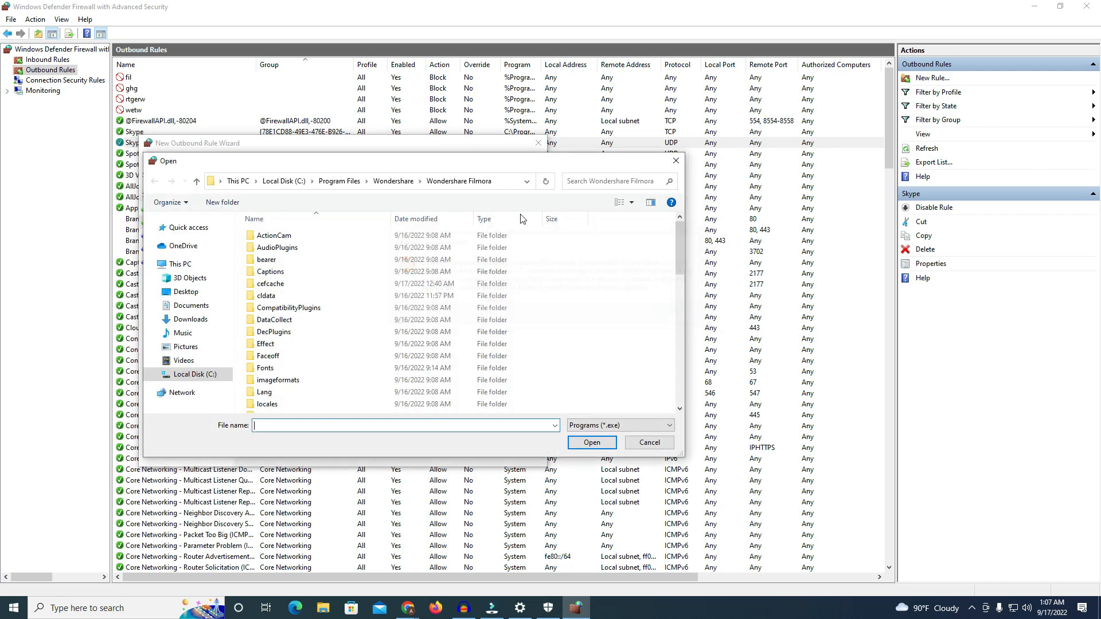
- Look through the Wondershare Filmora folder and select the Wondershare Filmora X application
left_click_drag(373, 161, 314, 89)
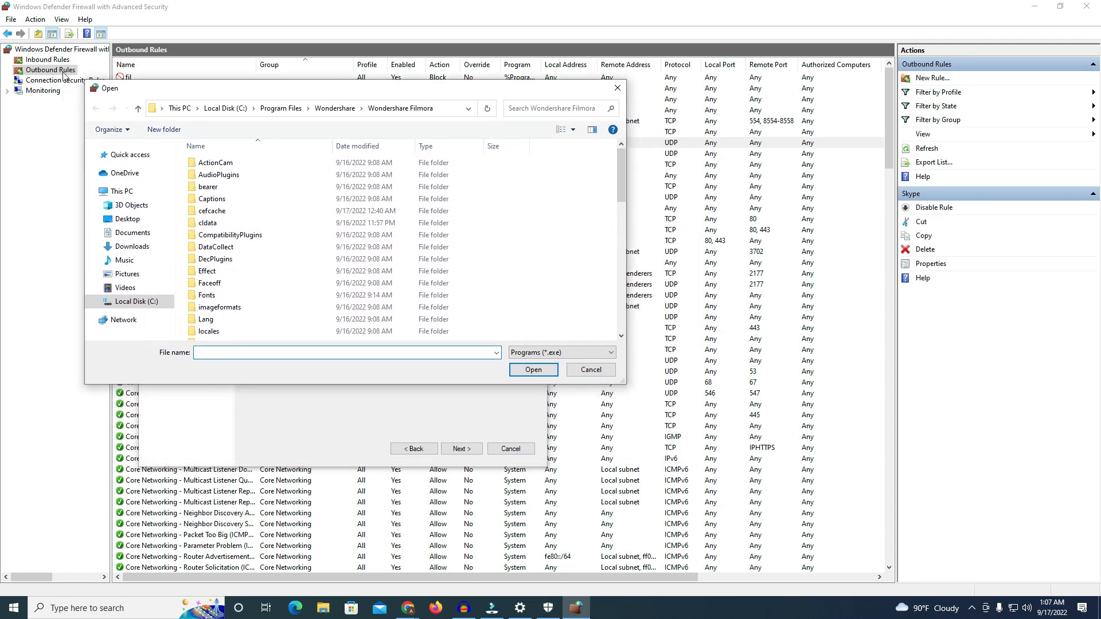
scroll(297, 228, "down", 12)
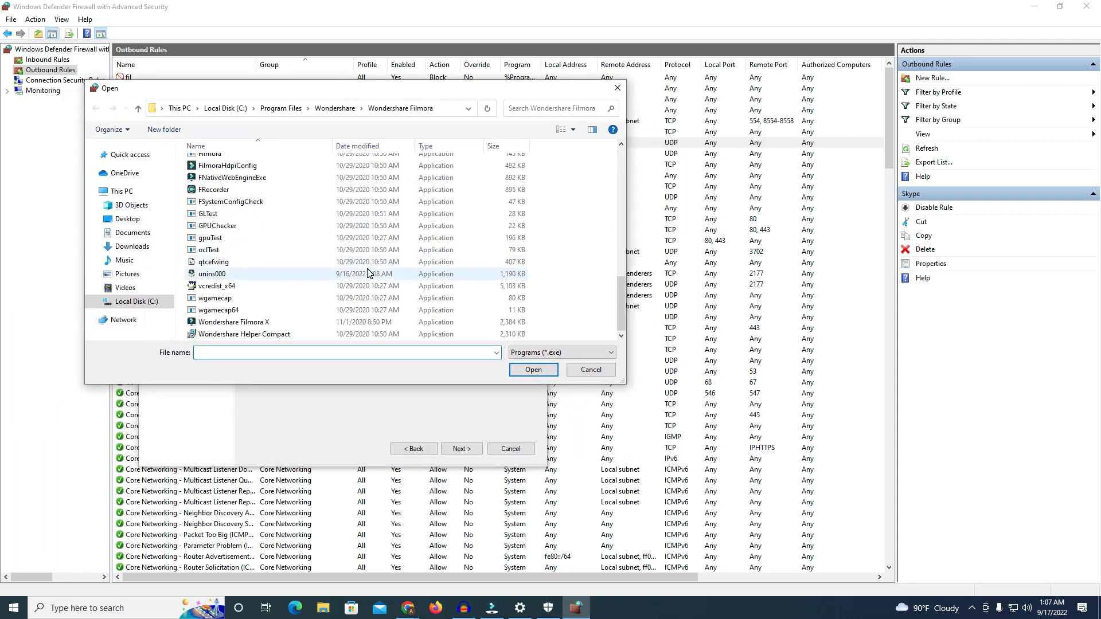
scroll(281, 249, "up", 12)
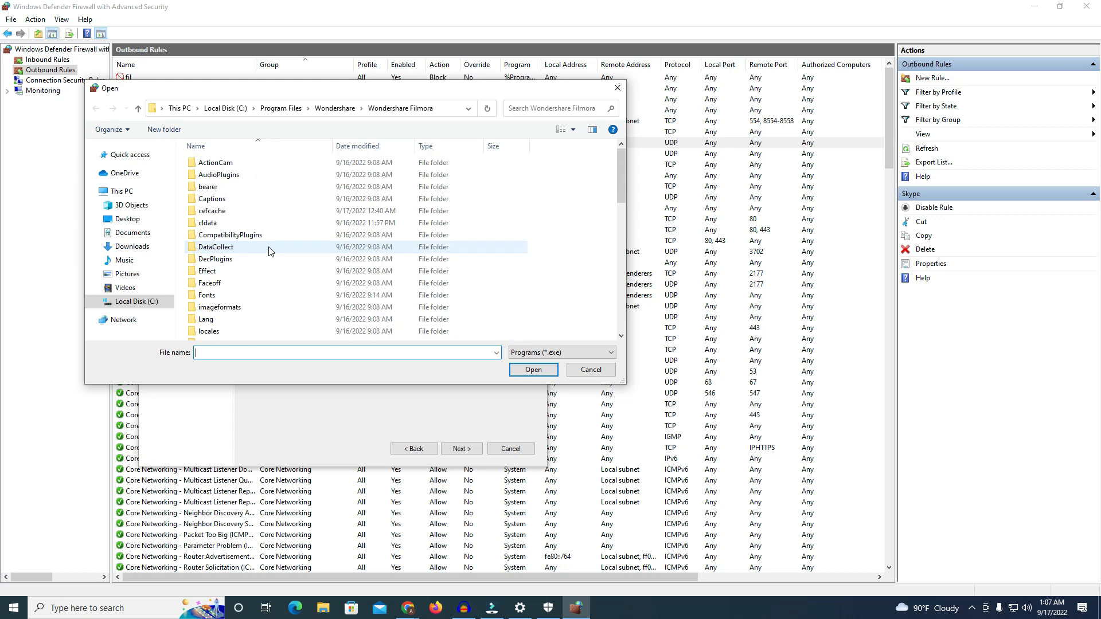
scroll(329, 213, "down", 12)
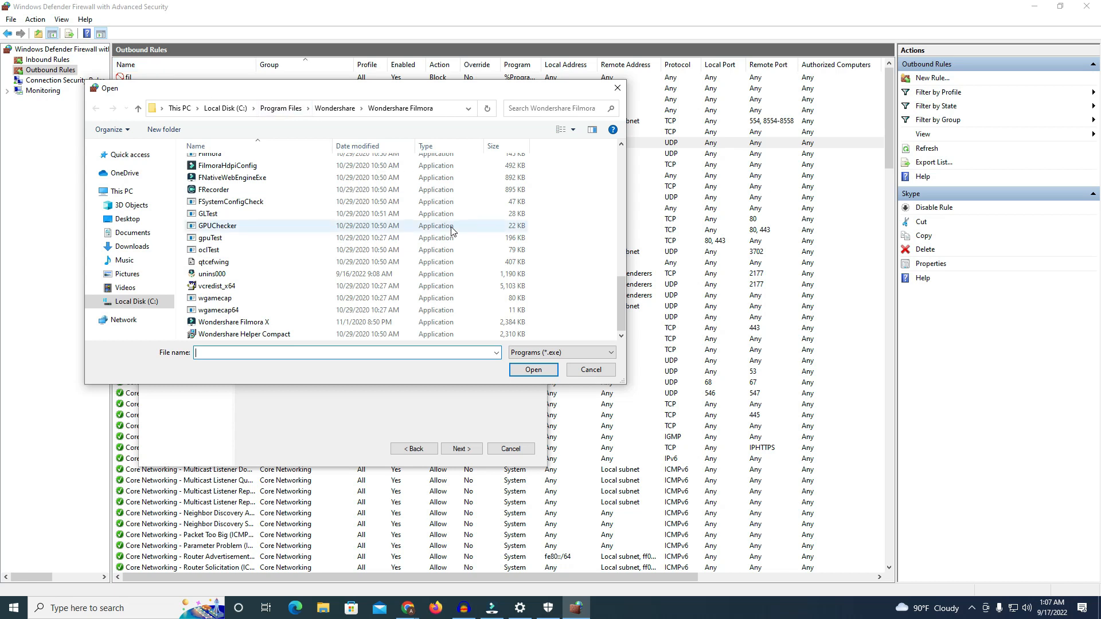
scroll(413, 234, "up", 4)
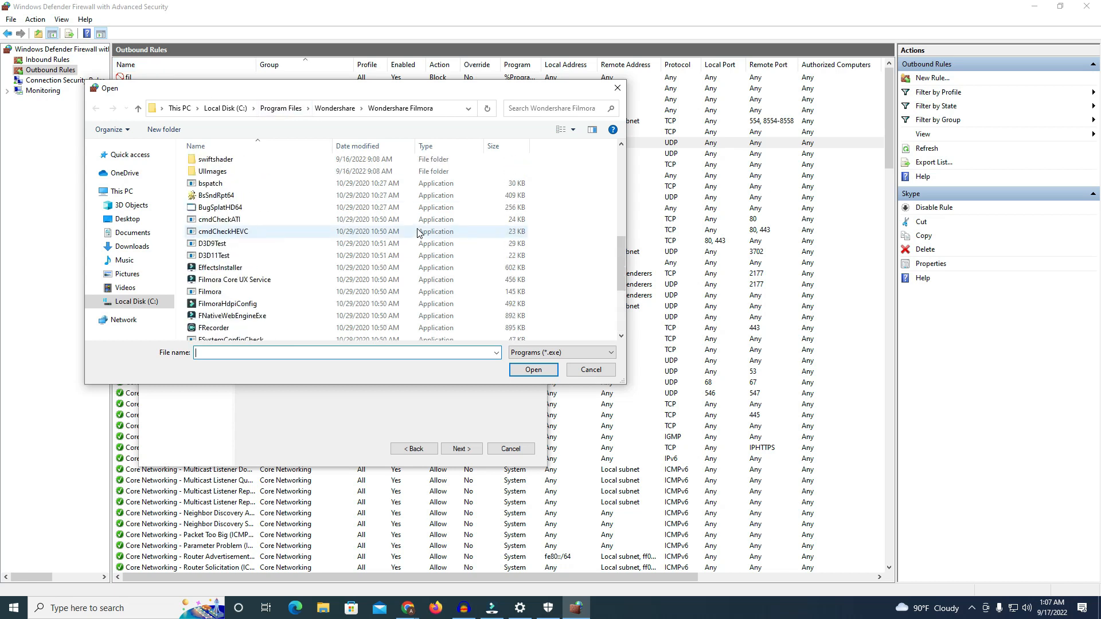
scroll(414, 234, "down", 4)
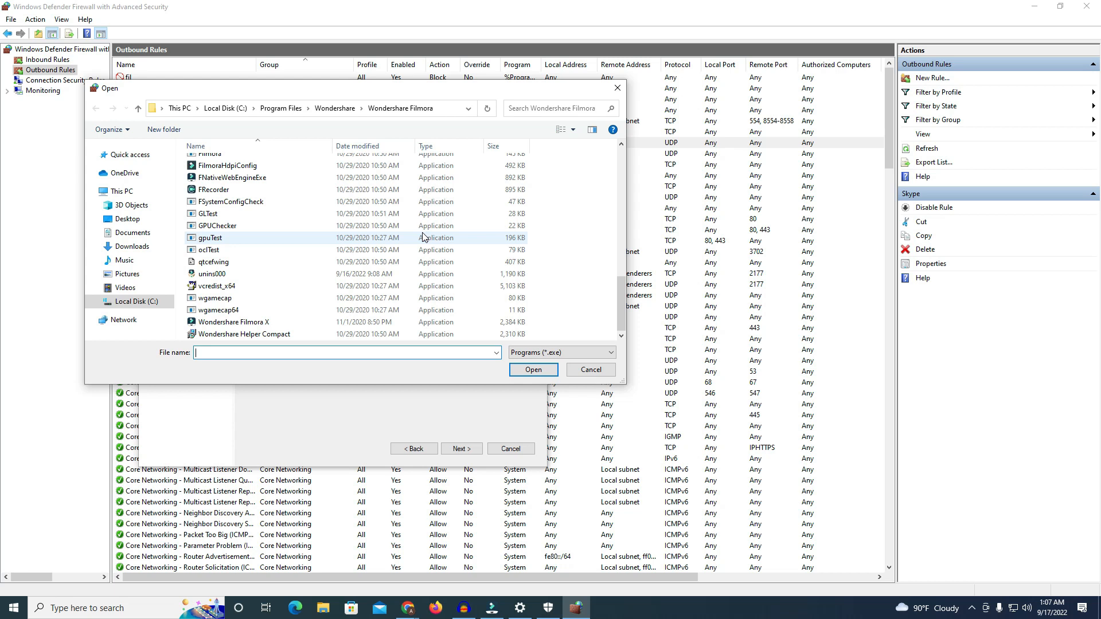
scroll(389, 238, "up", 4)
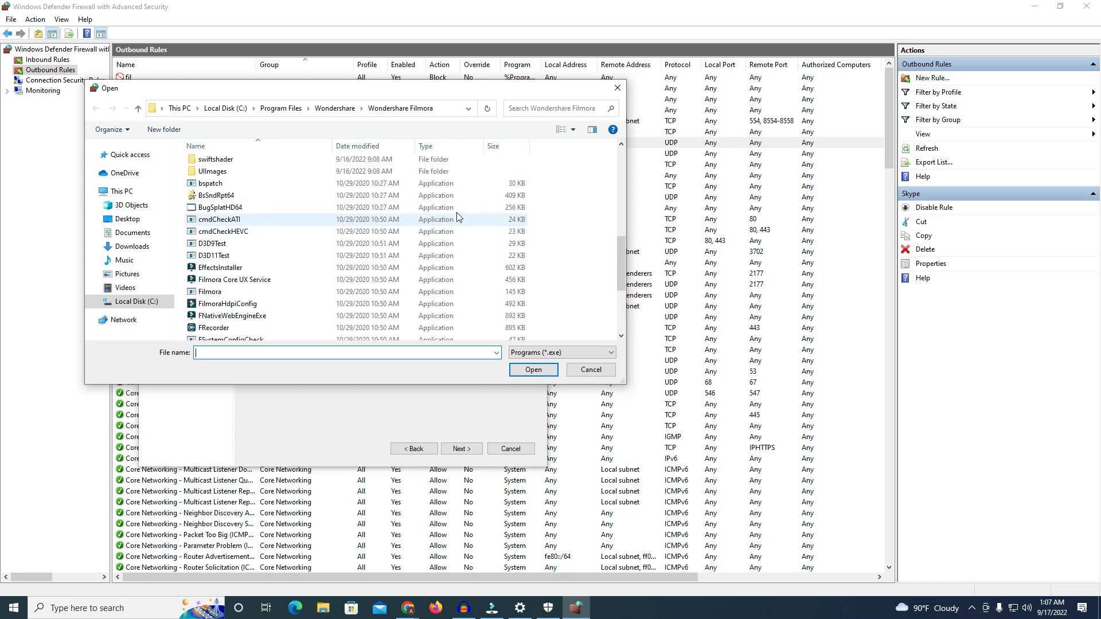
scroll(454, 215, "down", 4)
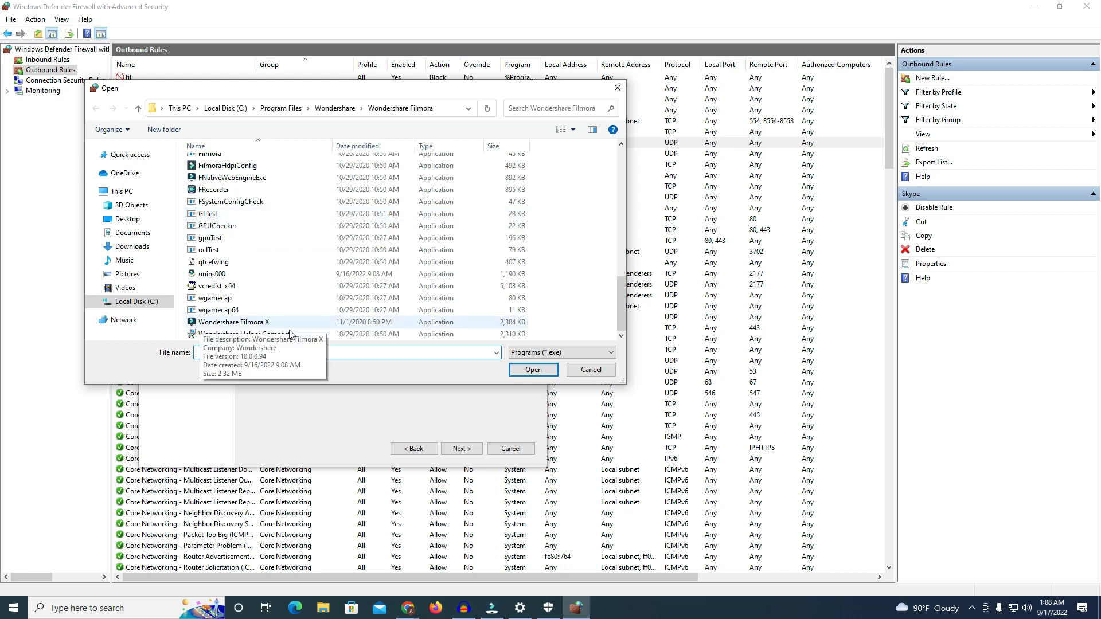
left_click(218, 324)
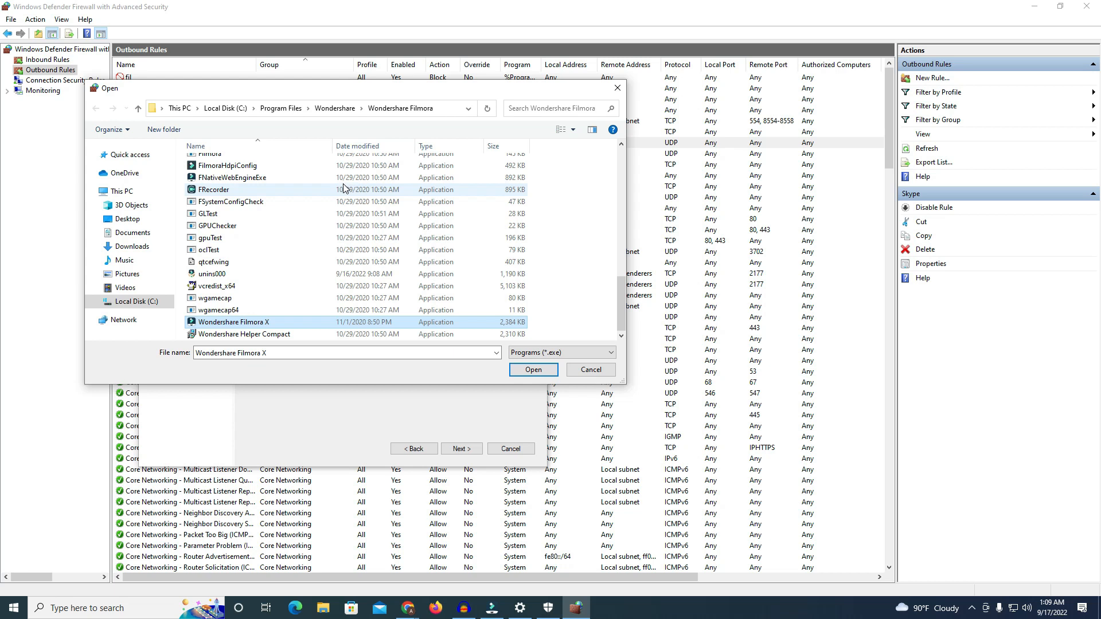
- Look through the Filmora program files and choose the EffectsInstaller application as the outbound rule's program path
scroll(321, 199, "up", 7)
scroll(321, 198, "down", 3)
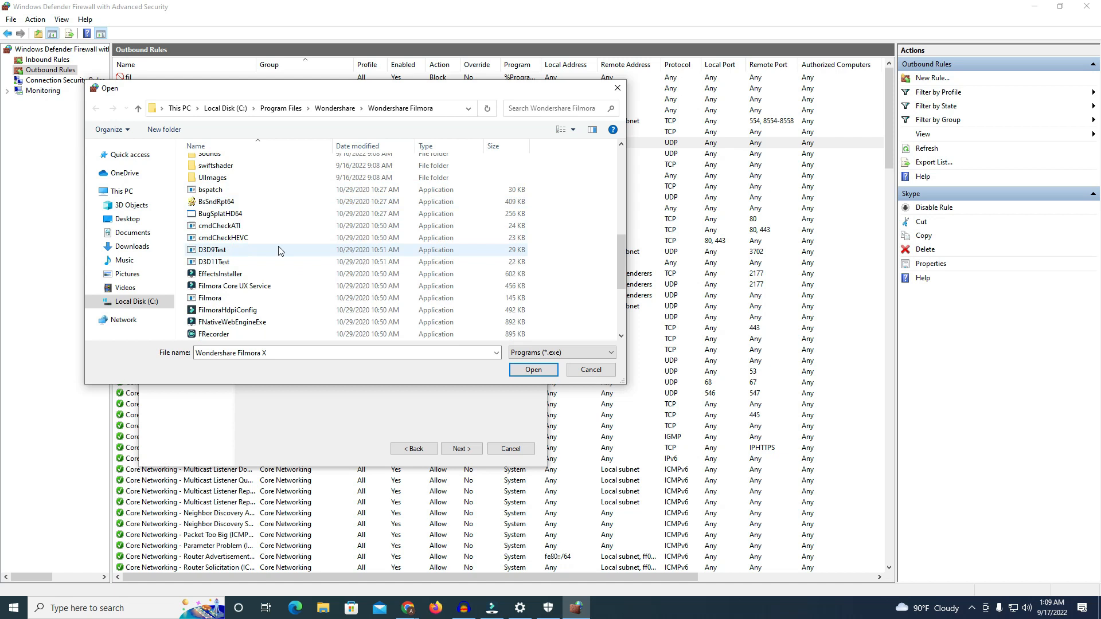
scroll(258, 241, "down", 3)
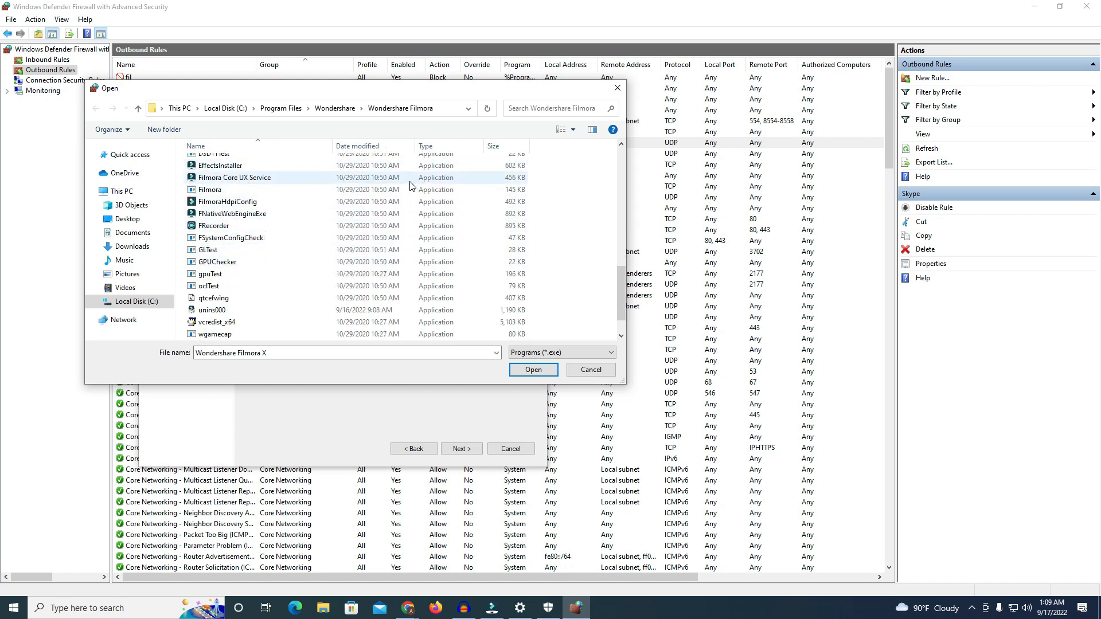
scroll(285, 182, "up", 1)
left_click(221, 195)
left_click(227, 208)
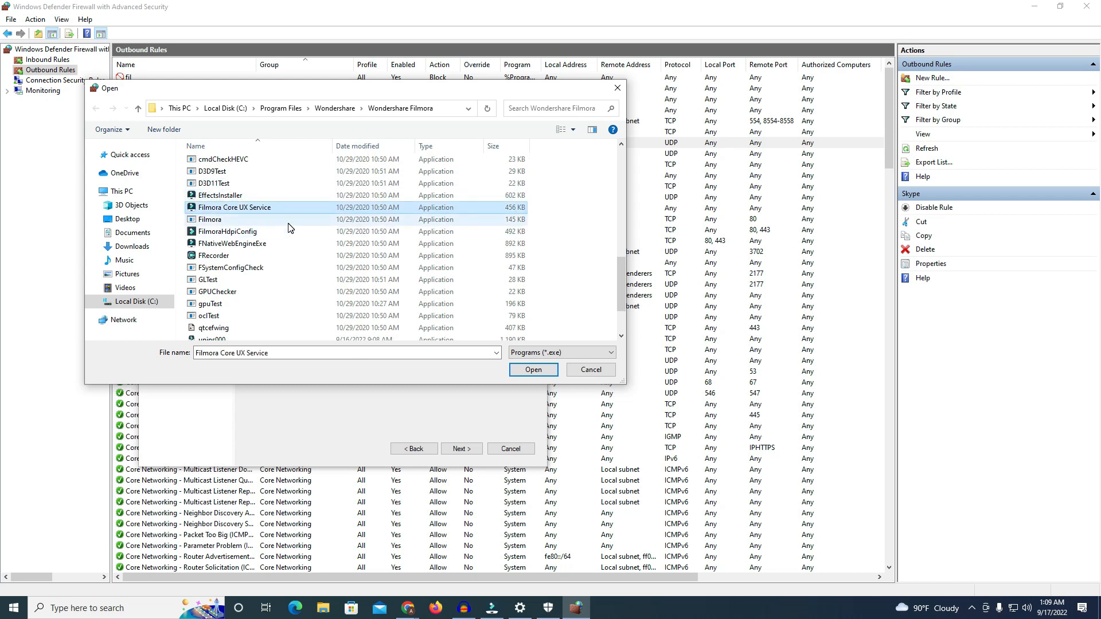
left_click(233, 195)
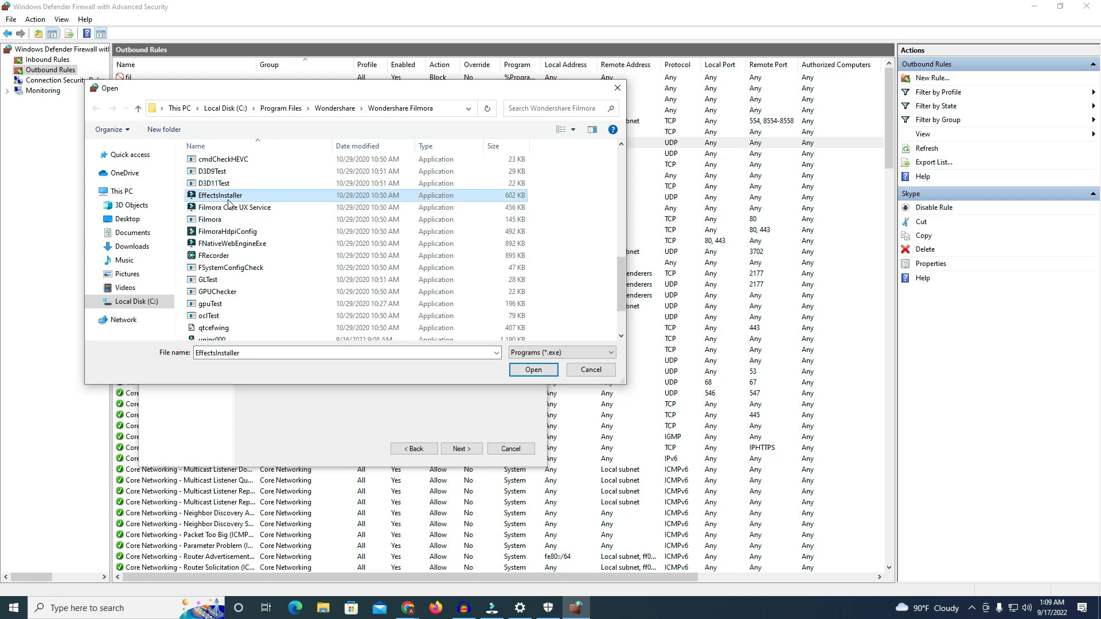
left_click(302, 197)
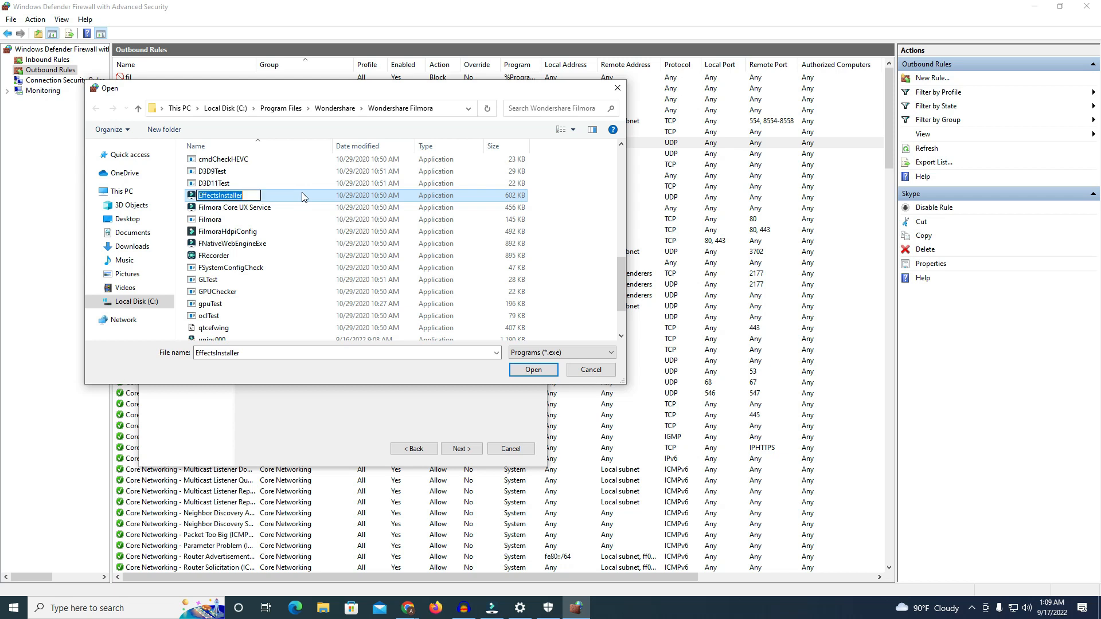
double_click(305, 194)
left_click(462, 281)
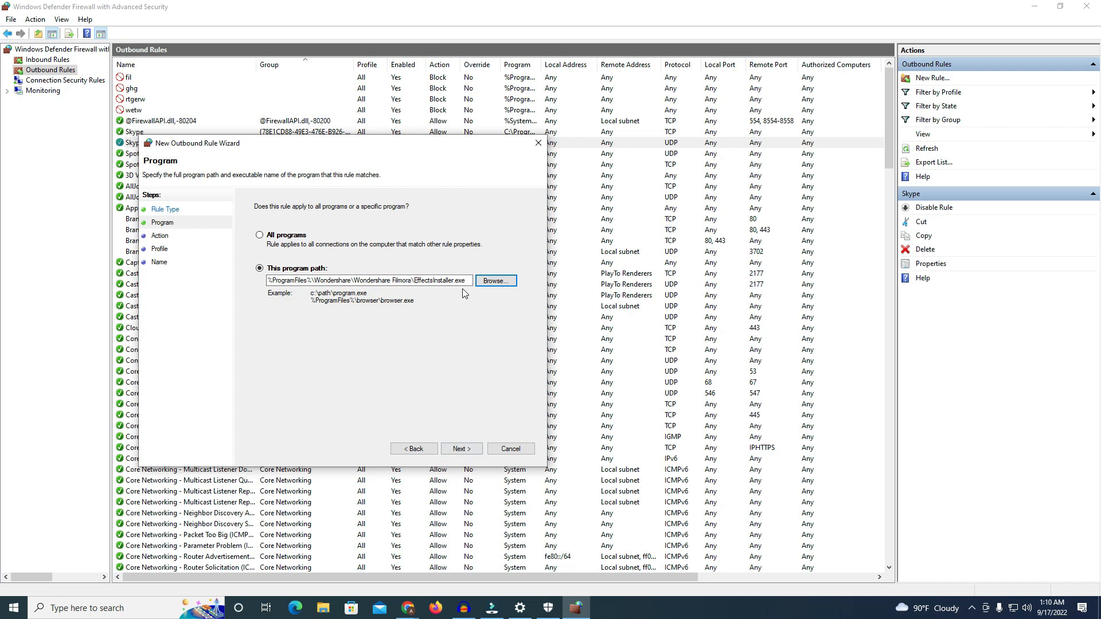
- Finish the outbound rule with the Block the connection action for Domain, Private and Public profiles, naming it "filmora effect lib"
left_click(462, 449)
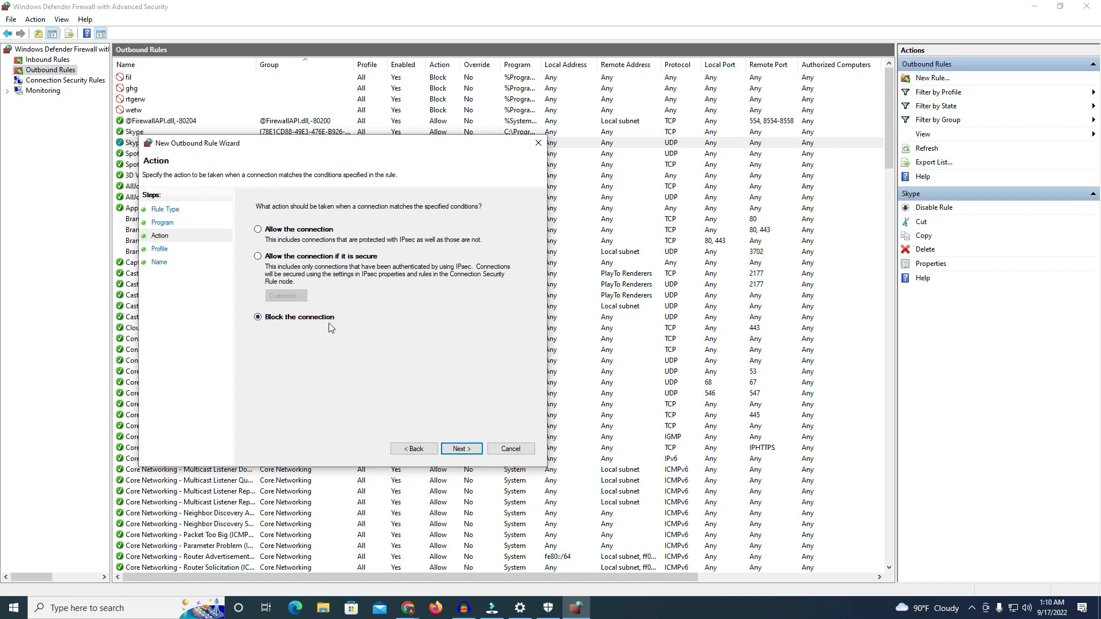
left_click(467, 450)
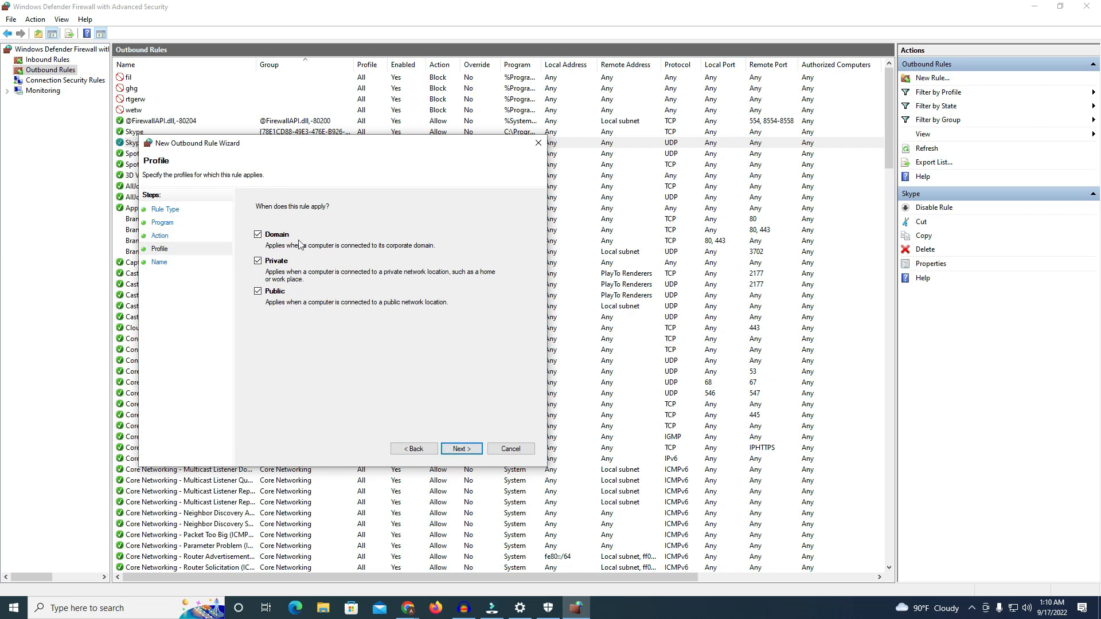
left_click(456, 447)
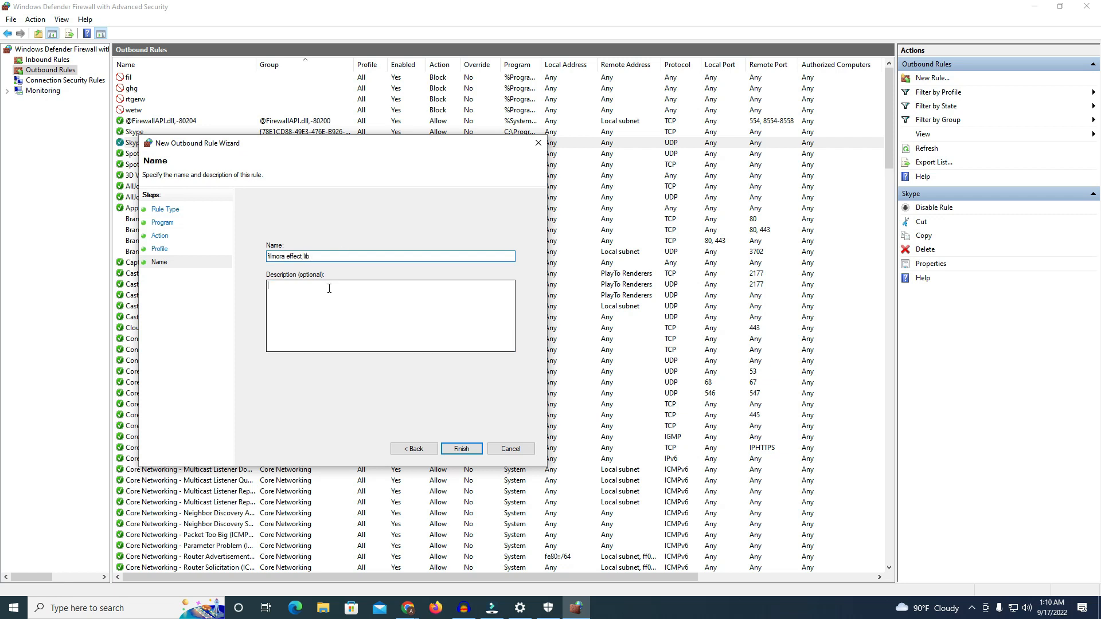
left_click(444, 450)
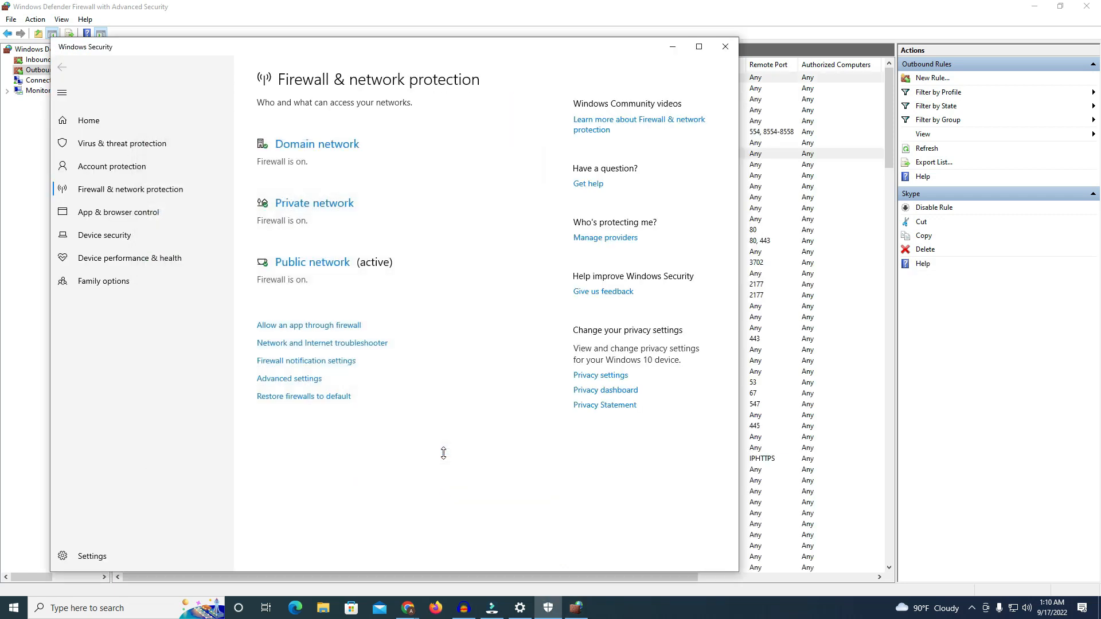
- Switch to Wondershare Filmora and browse the included effects, selecting downloadable ones such as Game of Thrones to test them
left_click(487, 611)
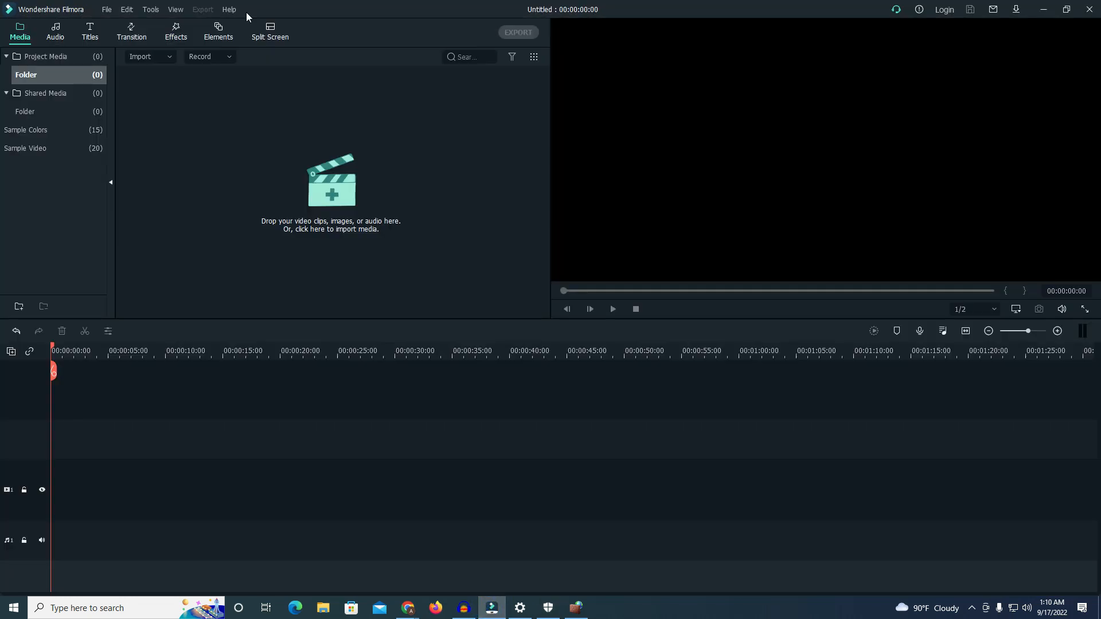
left_click(173, 38)
scroll(503, 269, "down", 5)
left_click(375, 198)
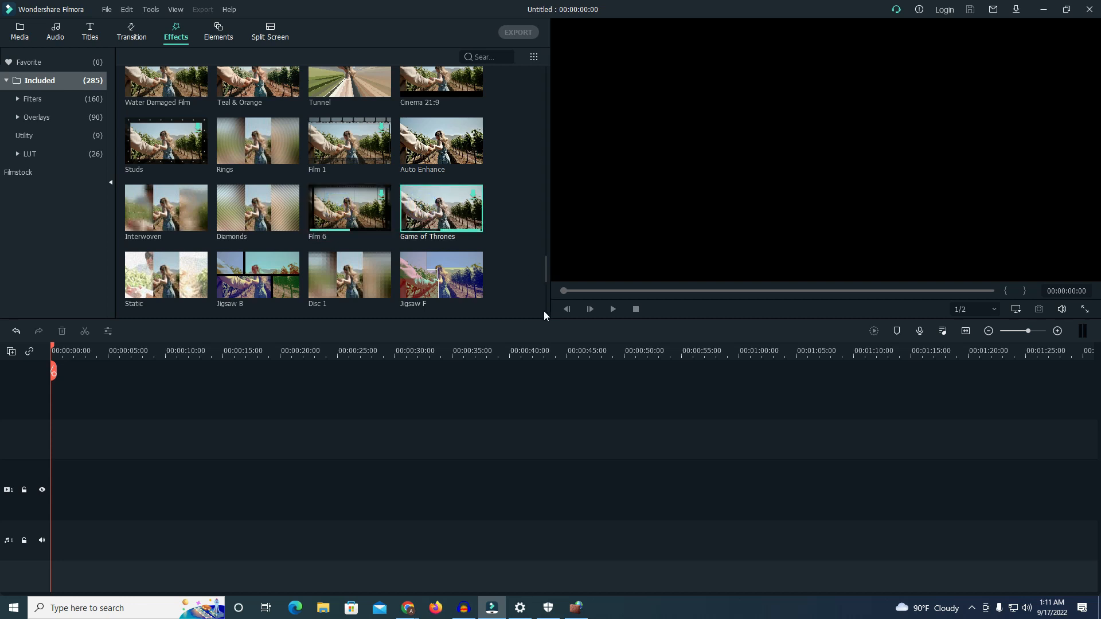
- Switch to the firewall window and set the "filmora effect lib" outbound rule's action to Allow the connection
left_click(575, 608)
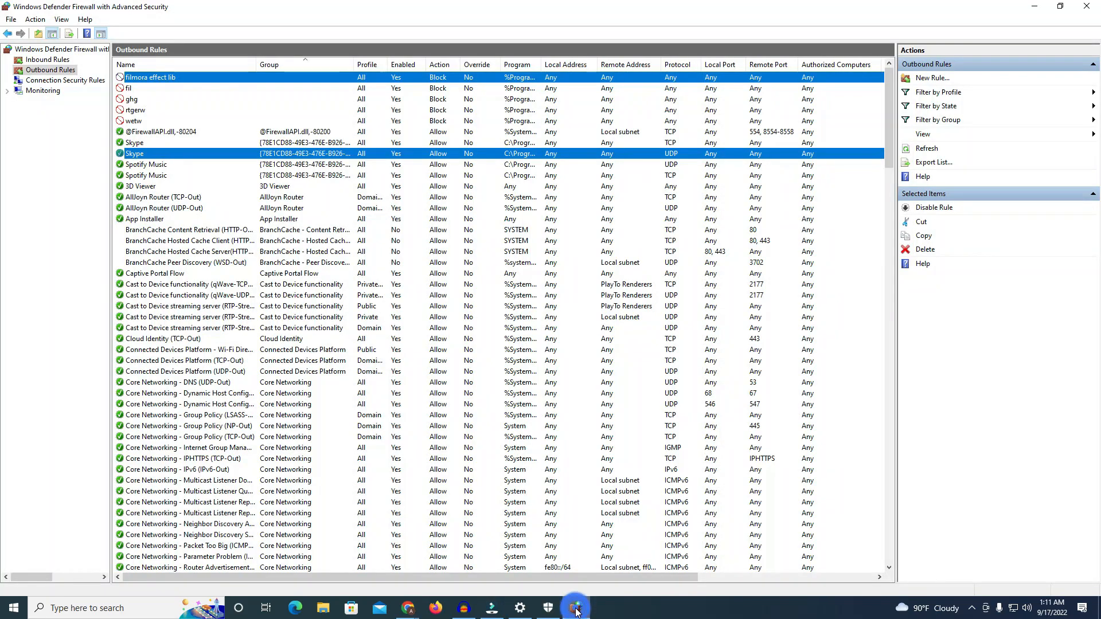
double_click(232, 79)
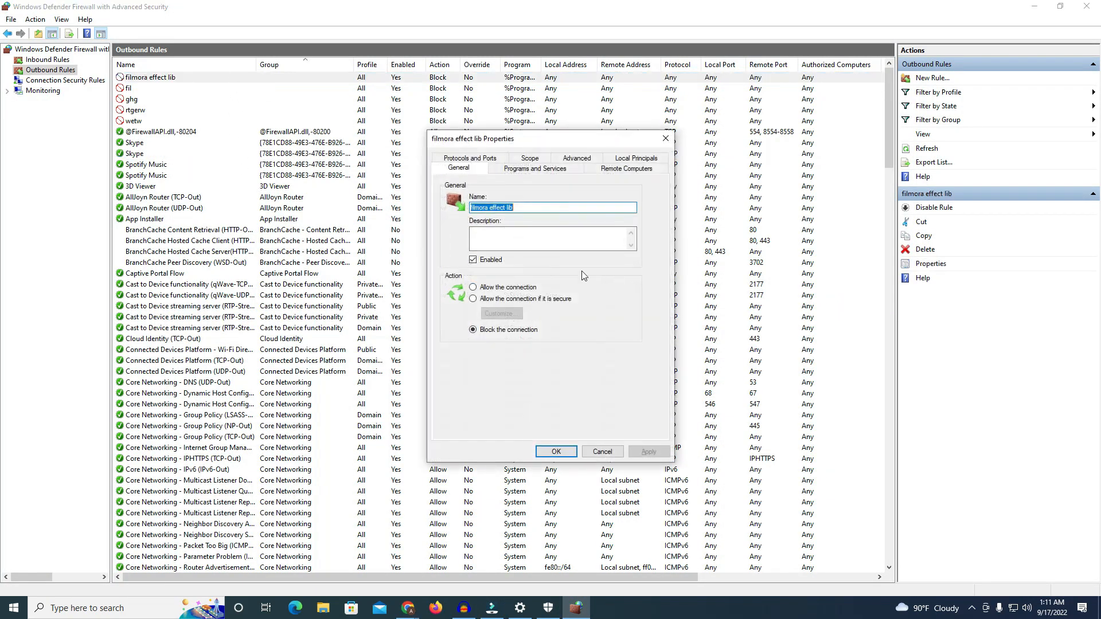
left_click(472, 287)
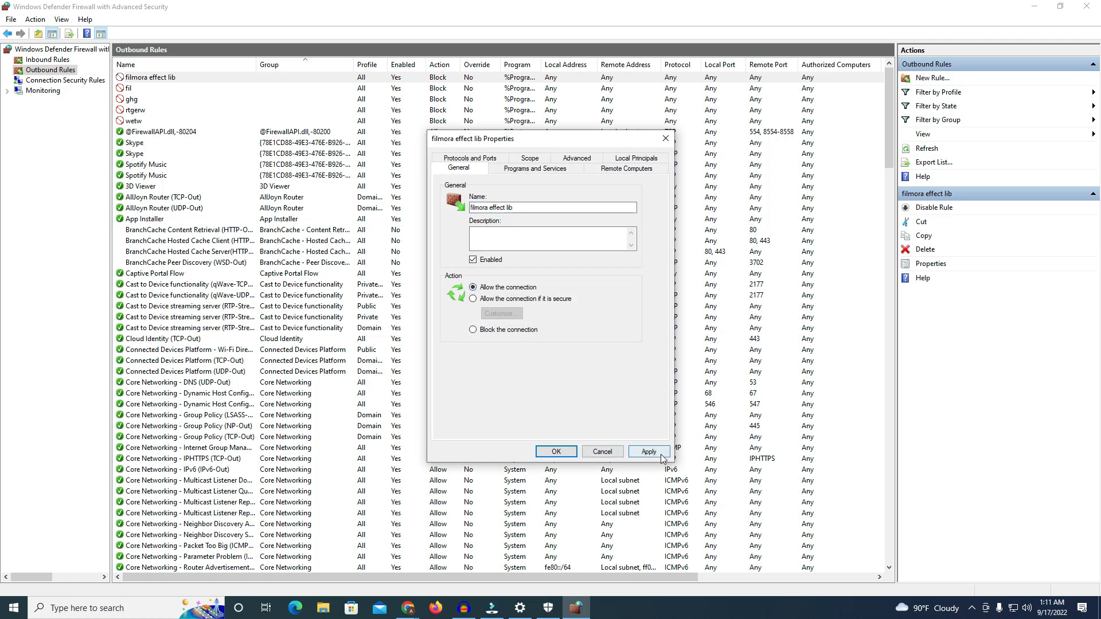
left_click(648, 452)
left_click(556, 451)
- Return to Wondershare Filmora and test the Static, Film 1 and Film 6 effects, checking the download options for Film 1
left_click(492, 608)
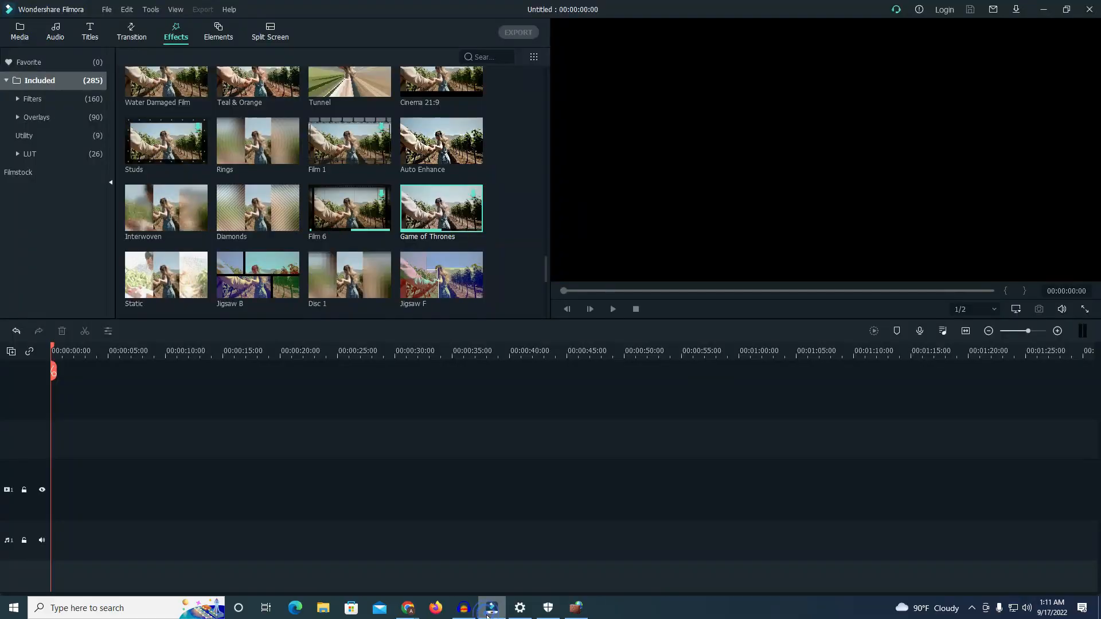
left_click(189, 268)
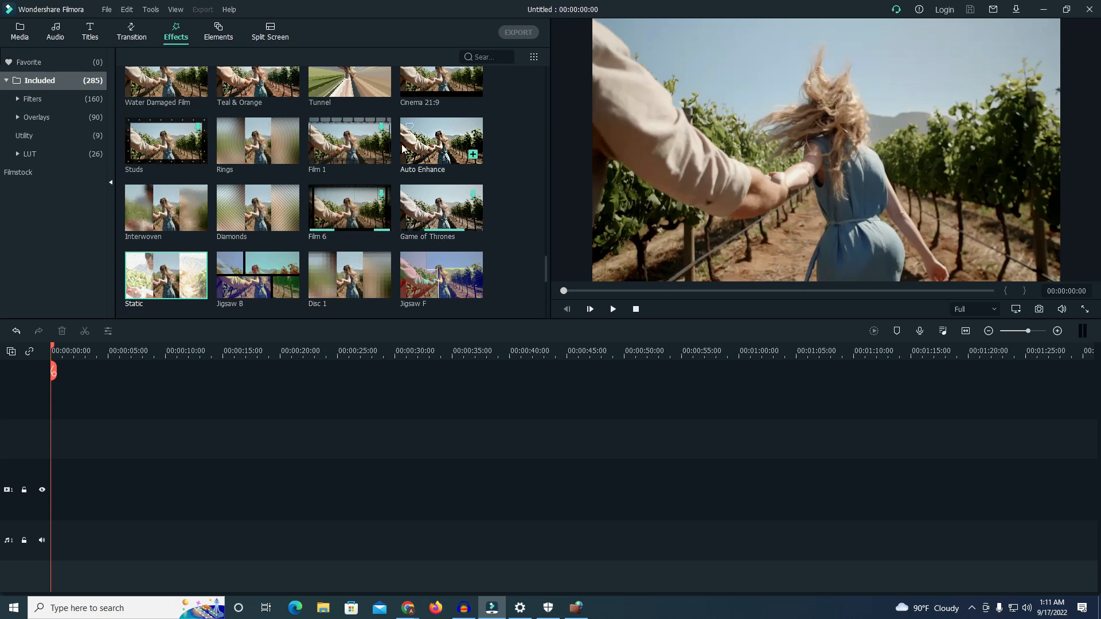
left_click(340, 148)
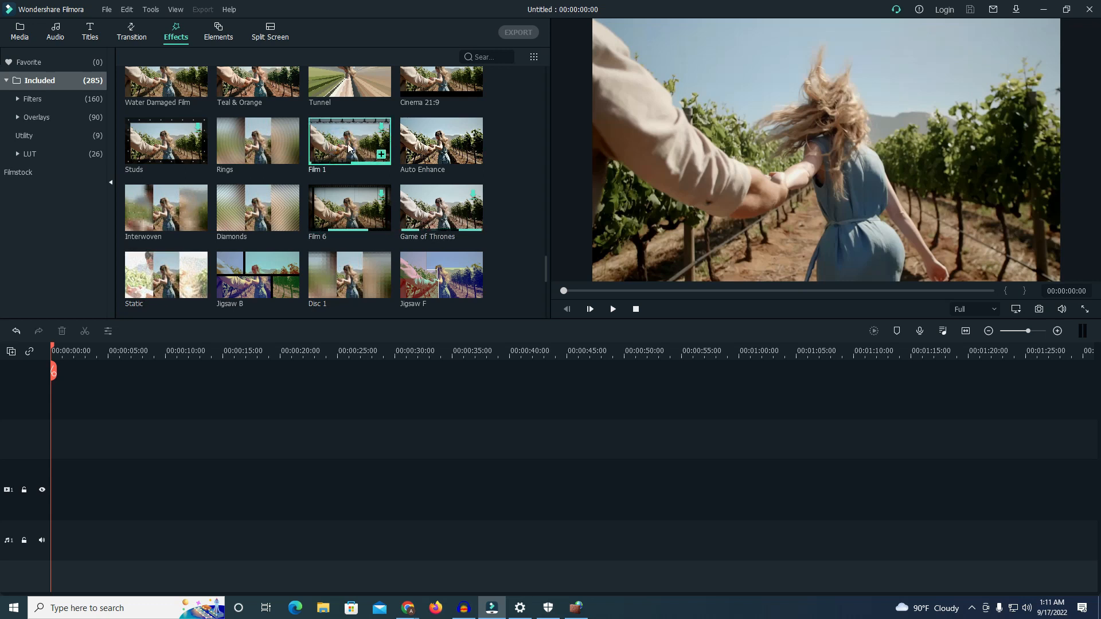
left_click(382, 128)
left_click(351, 204)
right_click(342, 145)
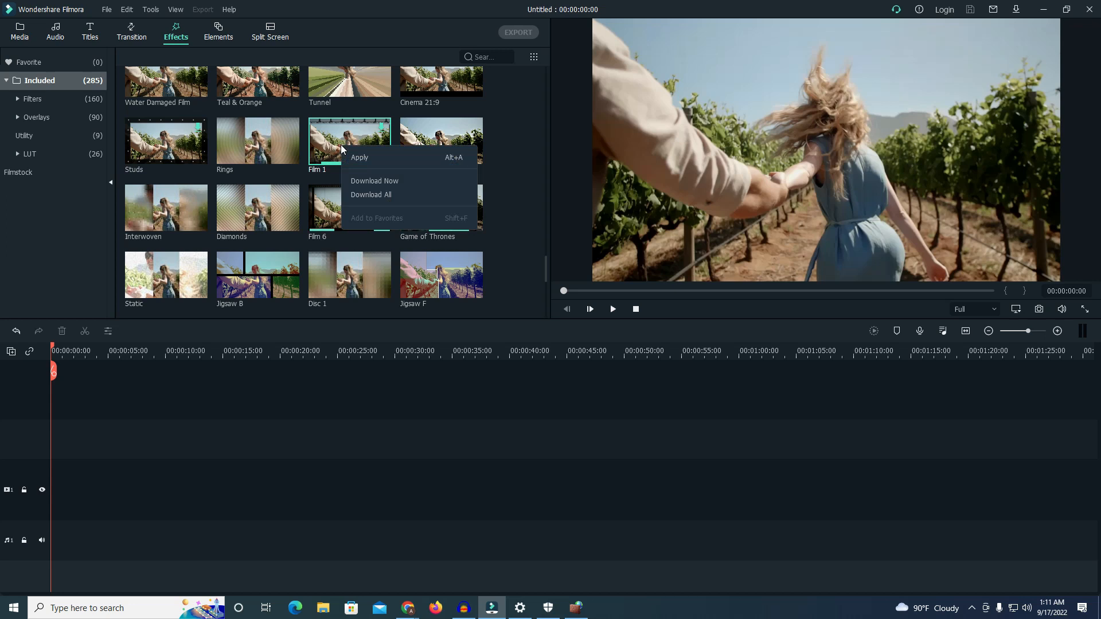
left_click(302, 138)
left_click(321, 138)
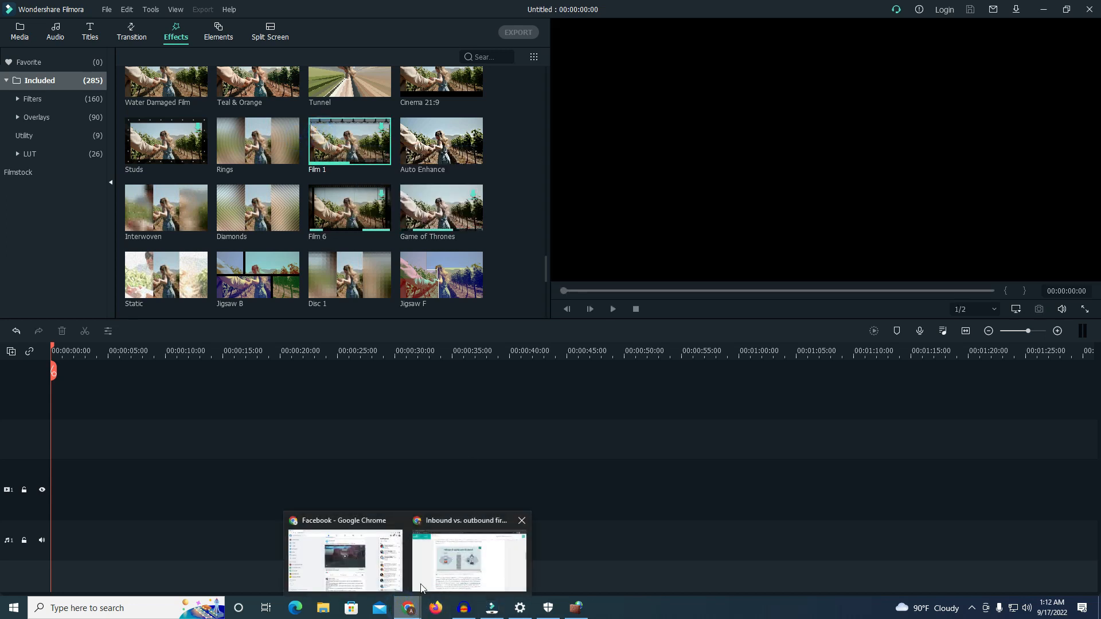
- Switch back to the firewall window and review the outbound rules list sorted by group in descending order
left_click(431, 577)
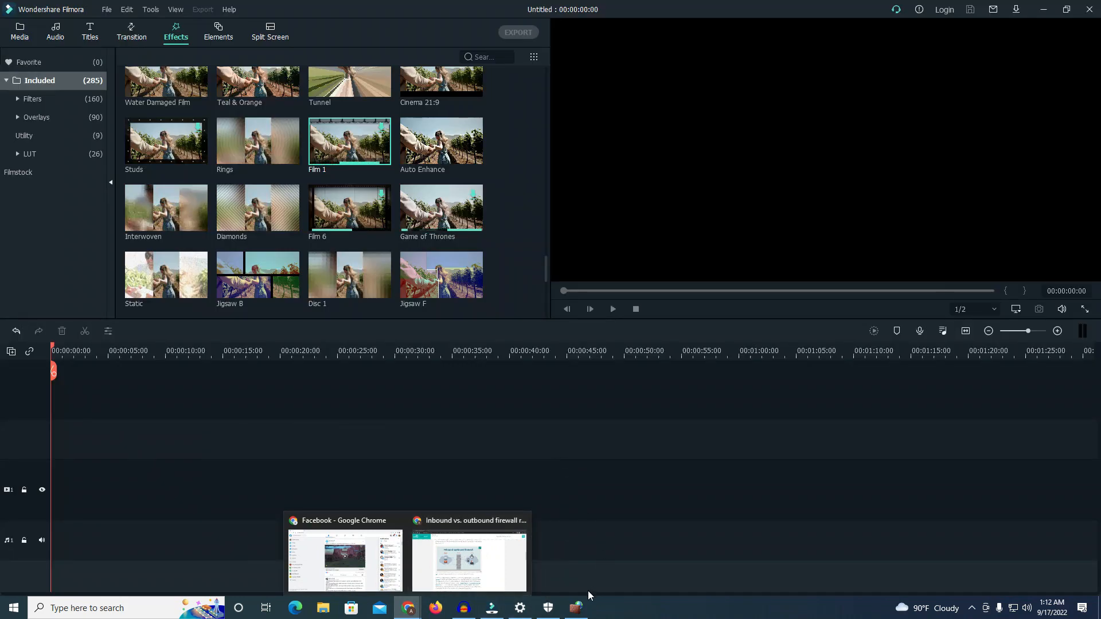
left_click(581, 613)
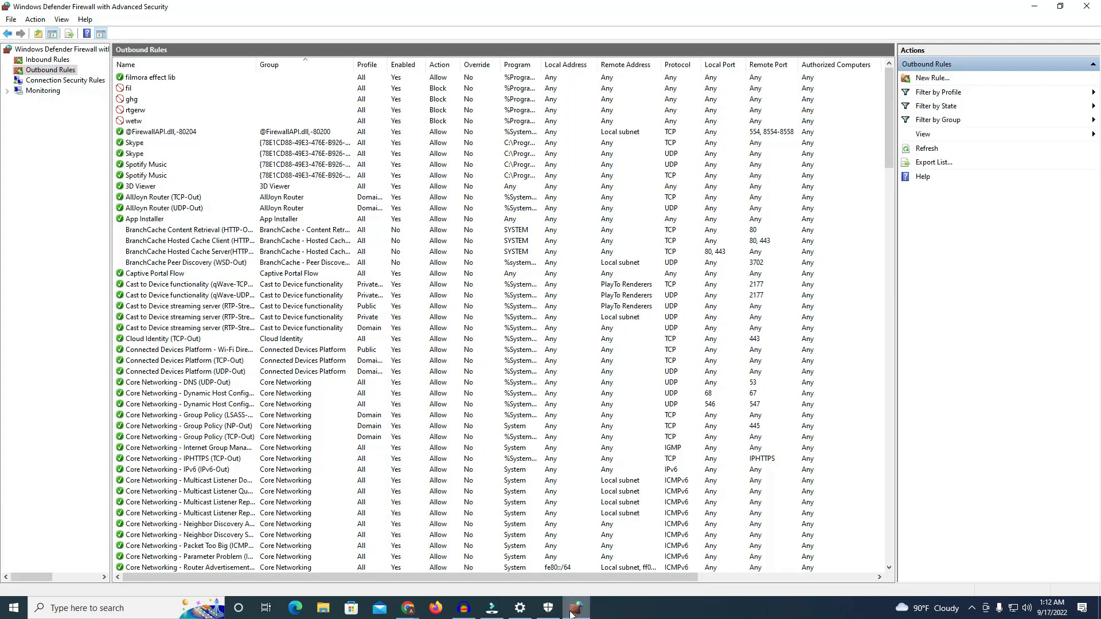
left_click(150, 89)
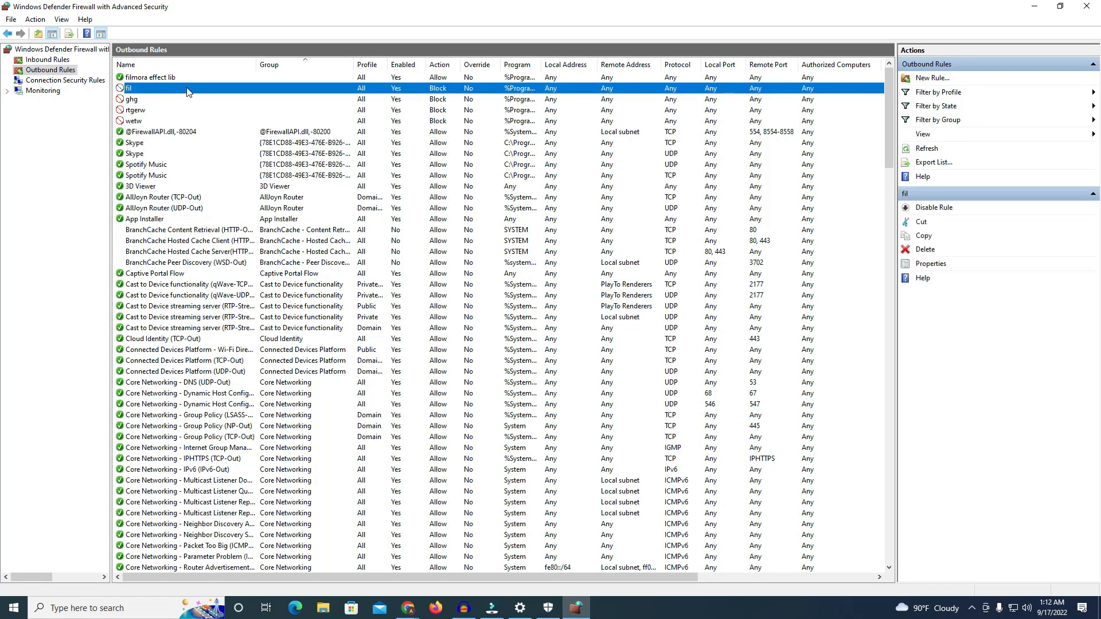
left_click(281, 67)
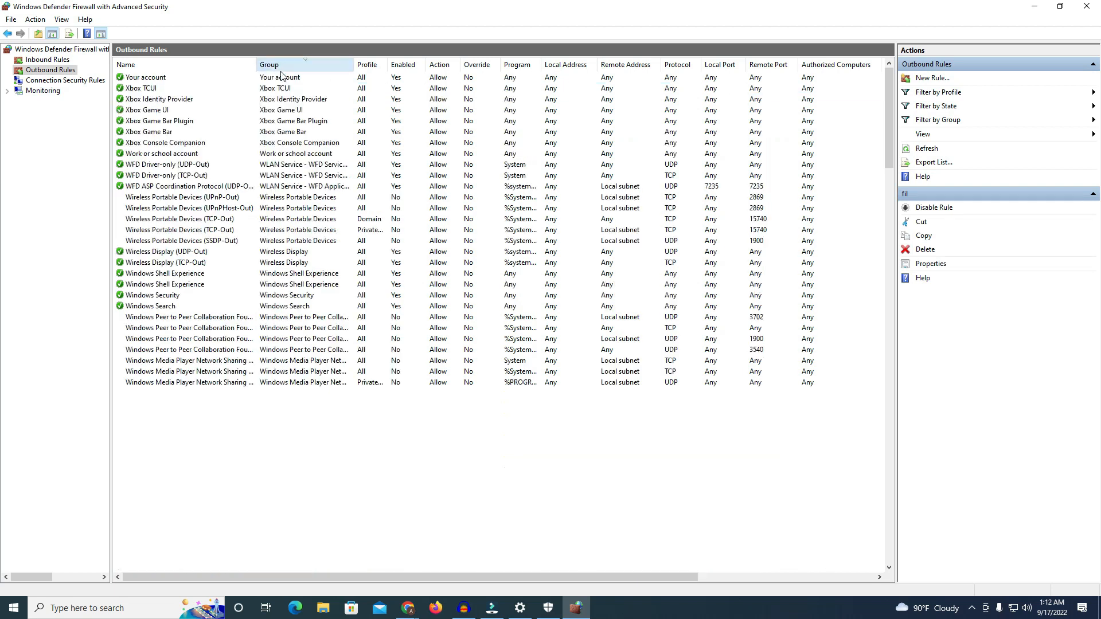
scroll(372, 296, "down", 20)
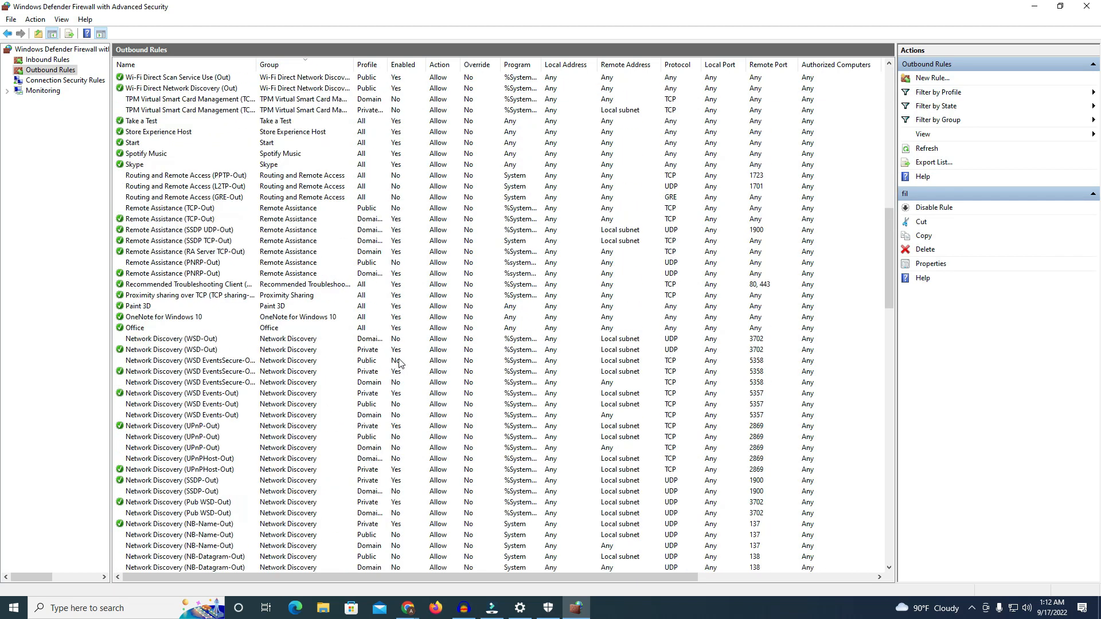
scroll(400, 362, "up", 20)
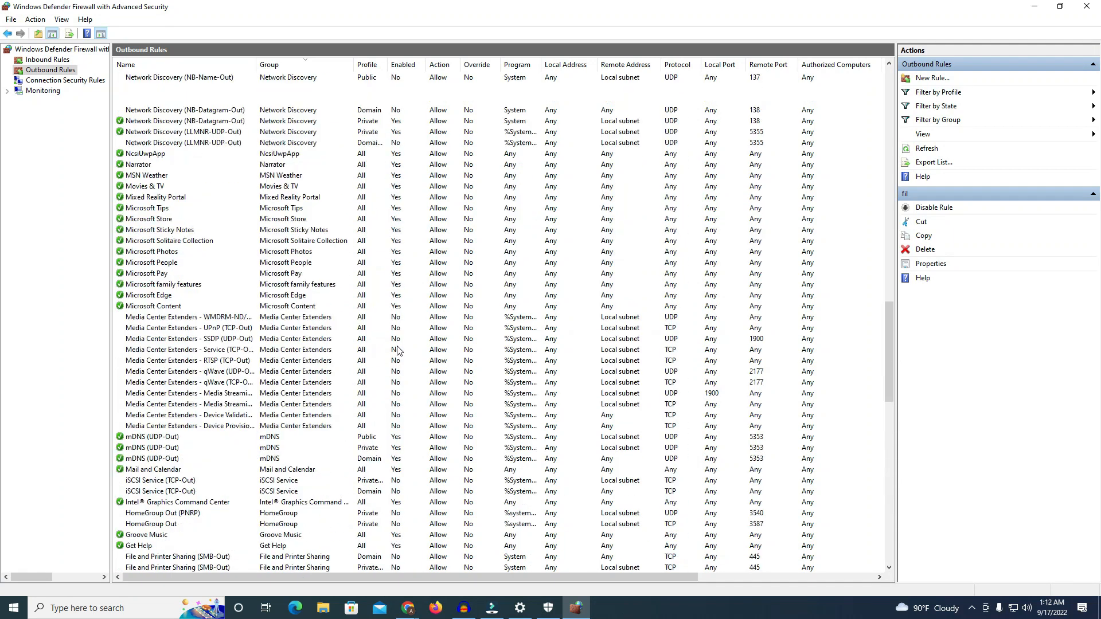
scroll(394, 336, "up", 11)
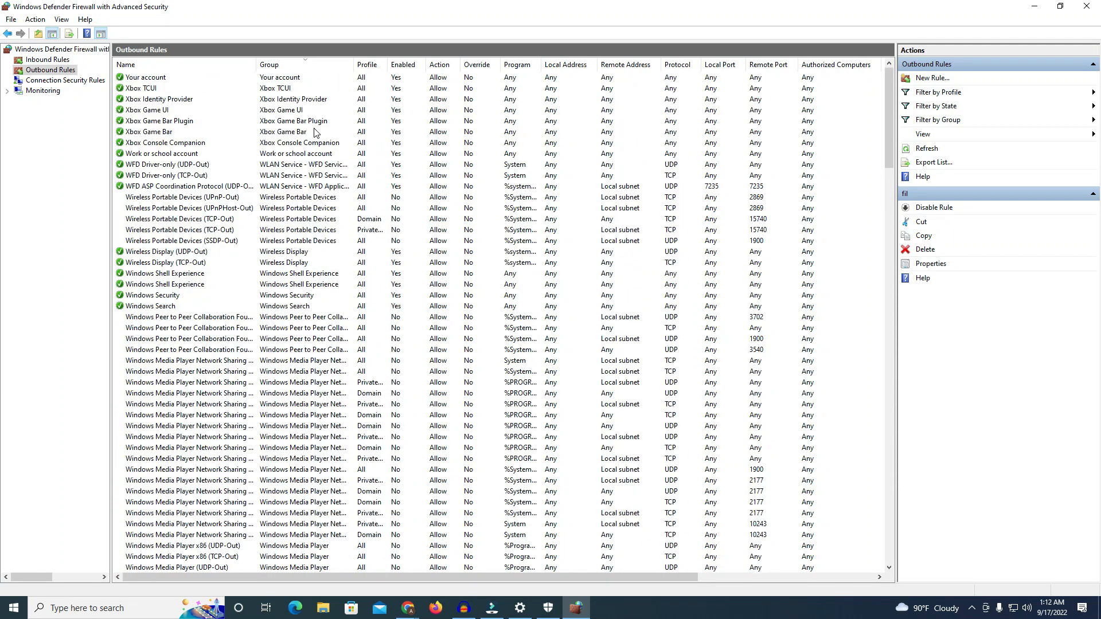
- Display the inbound rules and select the first filmora-main rule to check it against Filmora
left_click(63, 60)
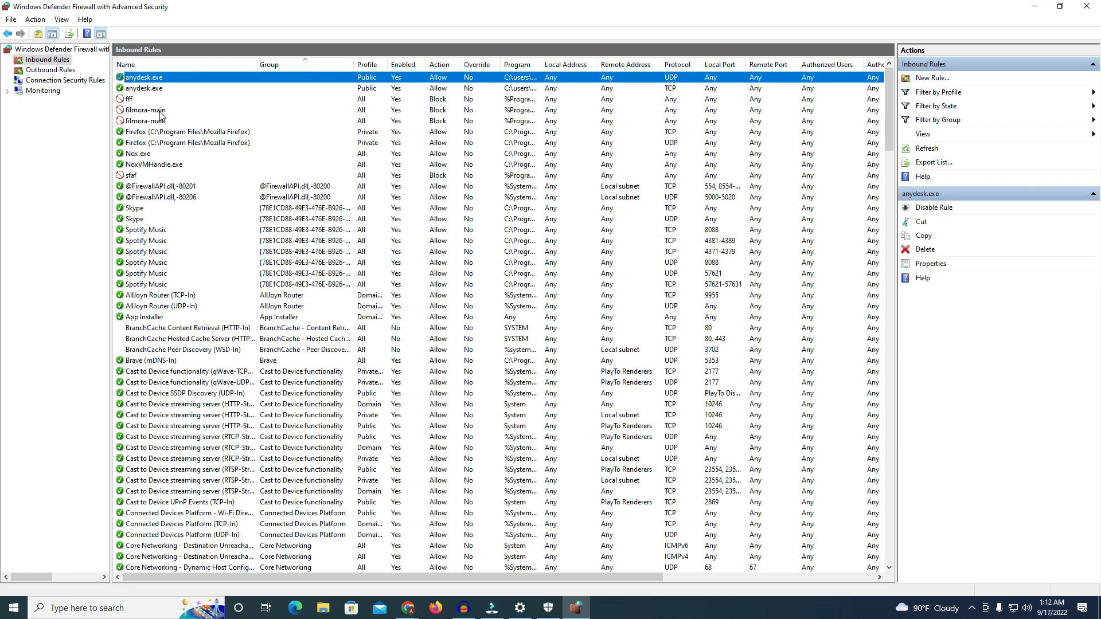
left_click(160, 112)
left_click(157, 117)
left_click(153, 111)
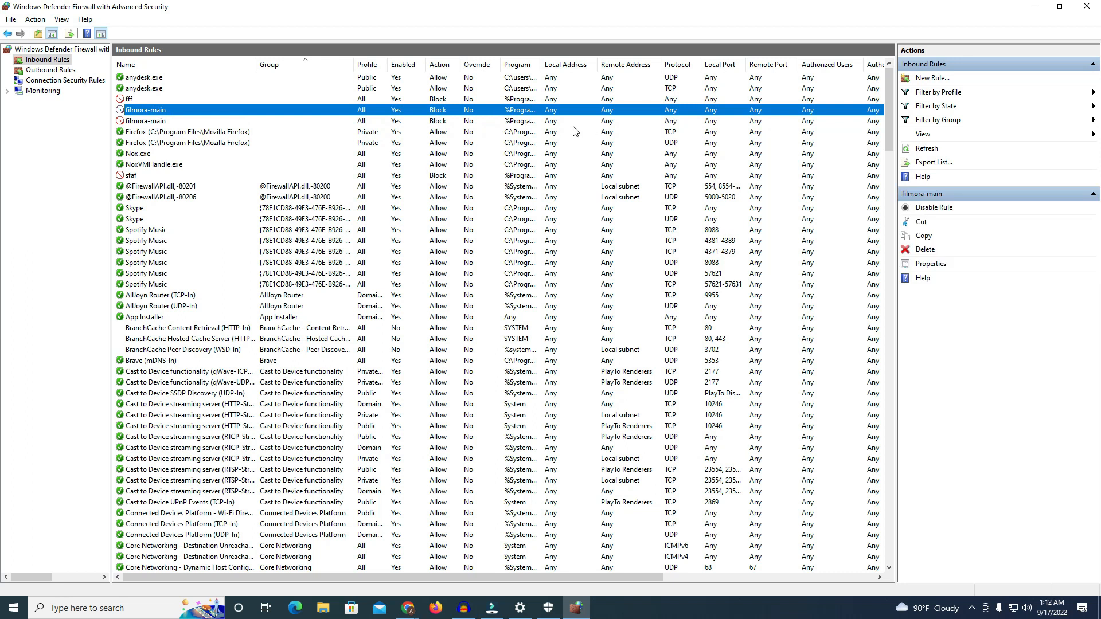
left_click(492, 609)
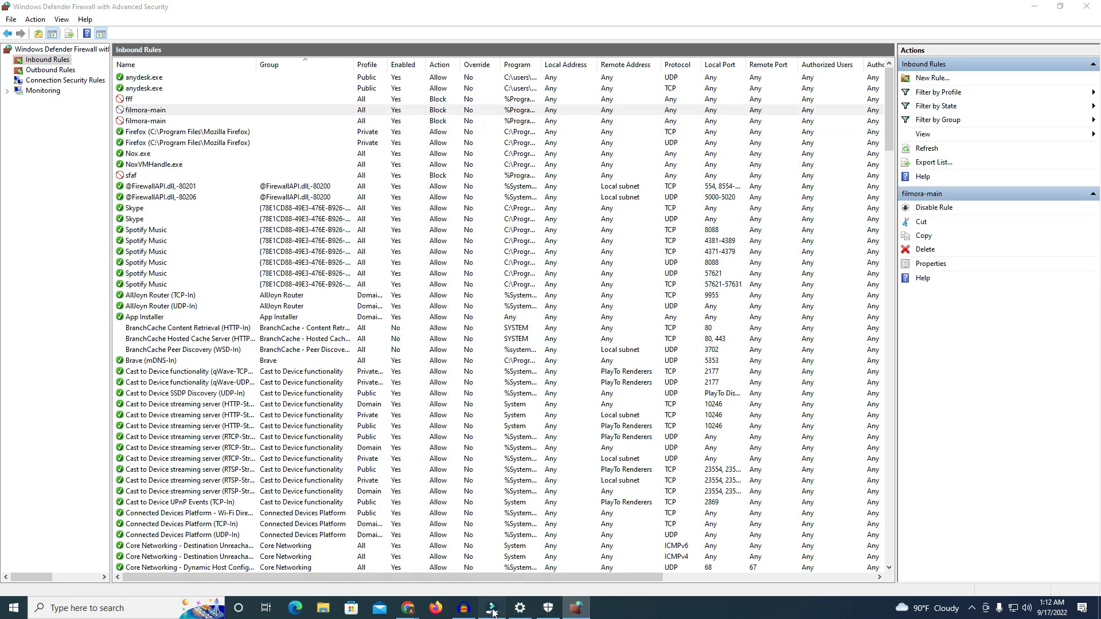
left_click(493, 609)
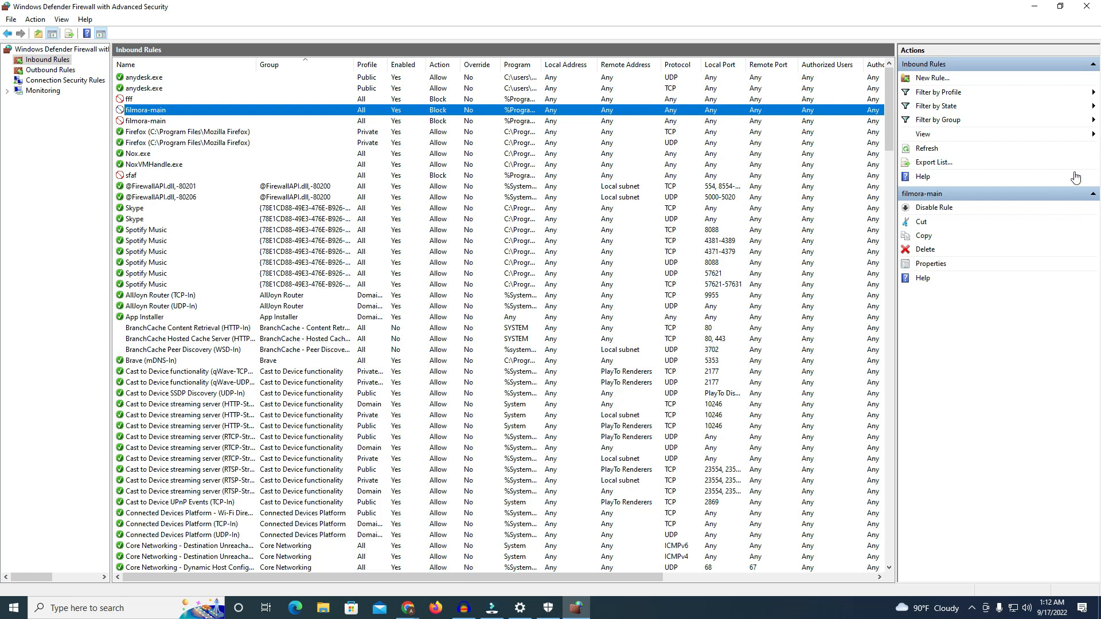
left_click(933, 78)
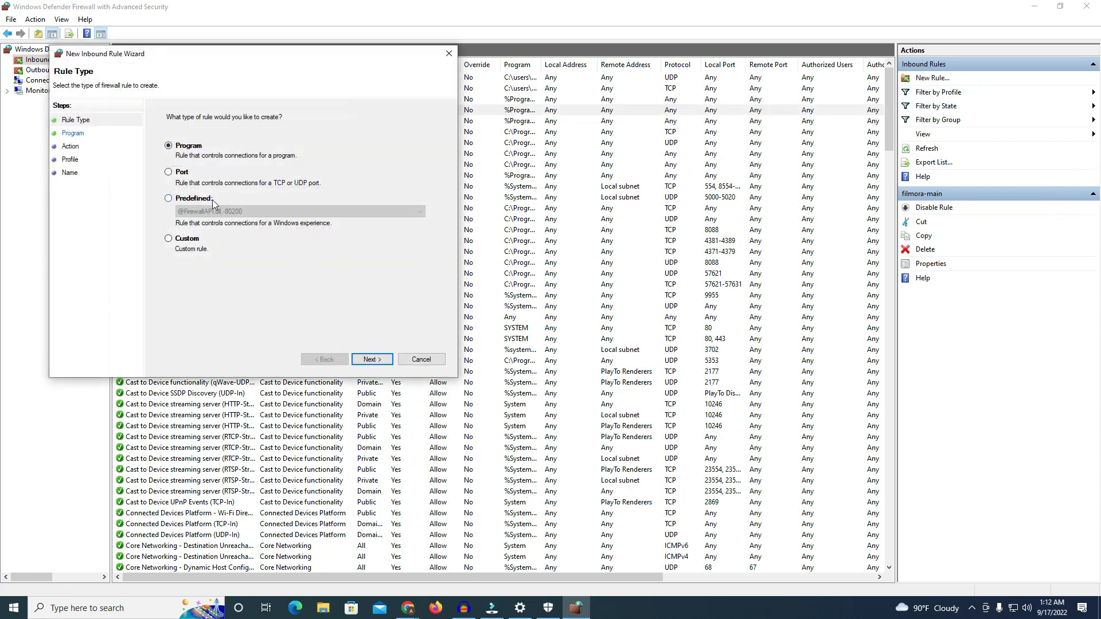
left_click(371, 359)
left_click(369, 360)
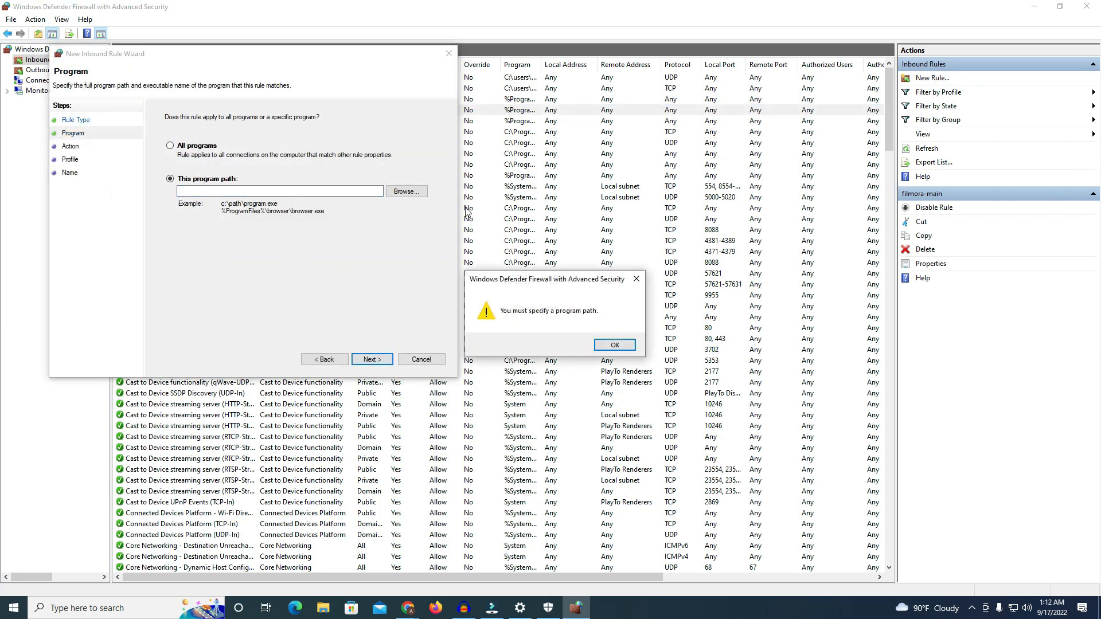
left_click(614, 345)
left_click(406, 194)
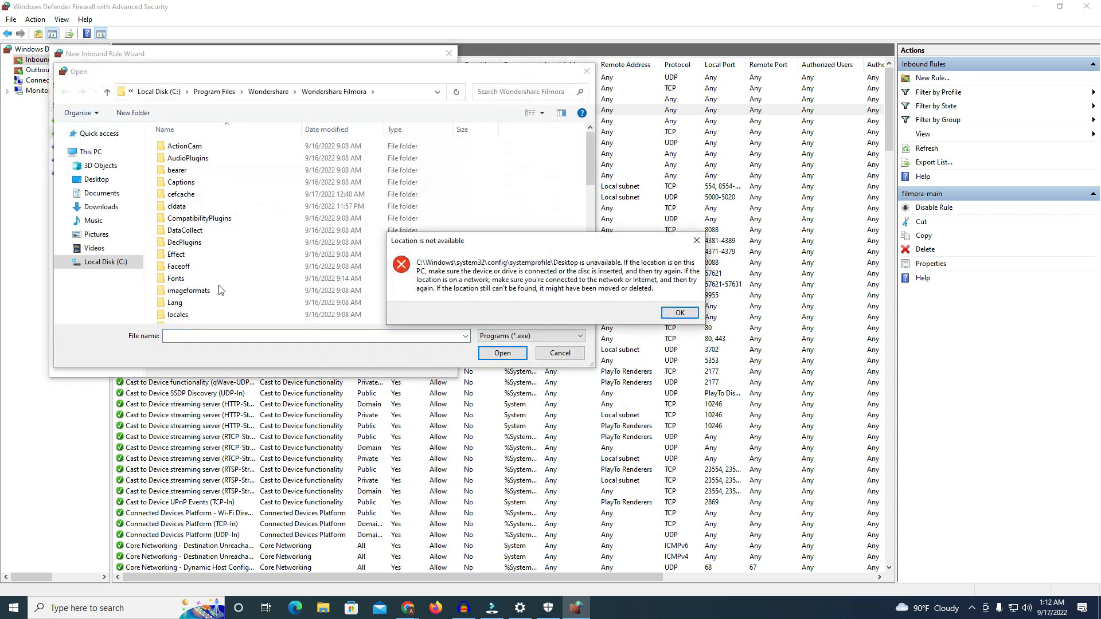
left_click(685, 313)
scroll(412, 256, "down", 10)
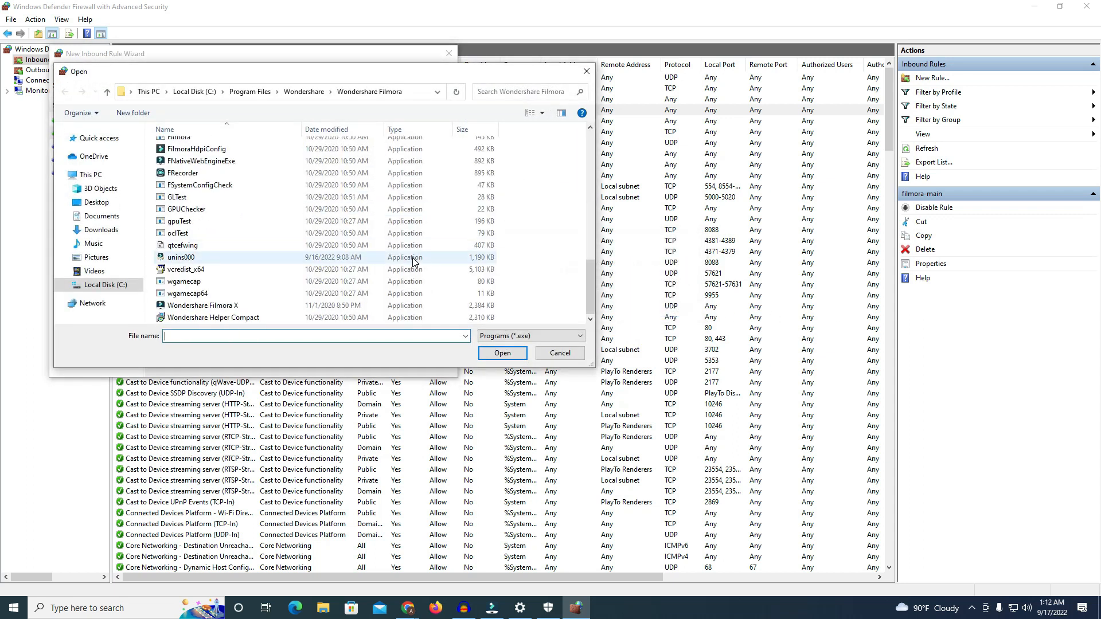
double_click(183, 173)
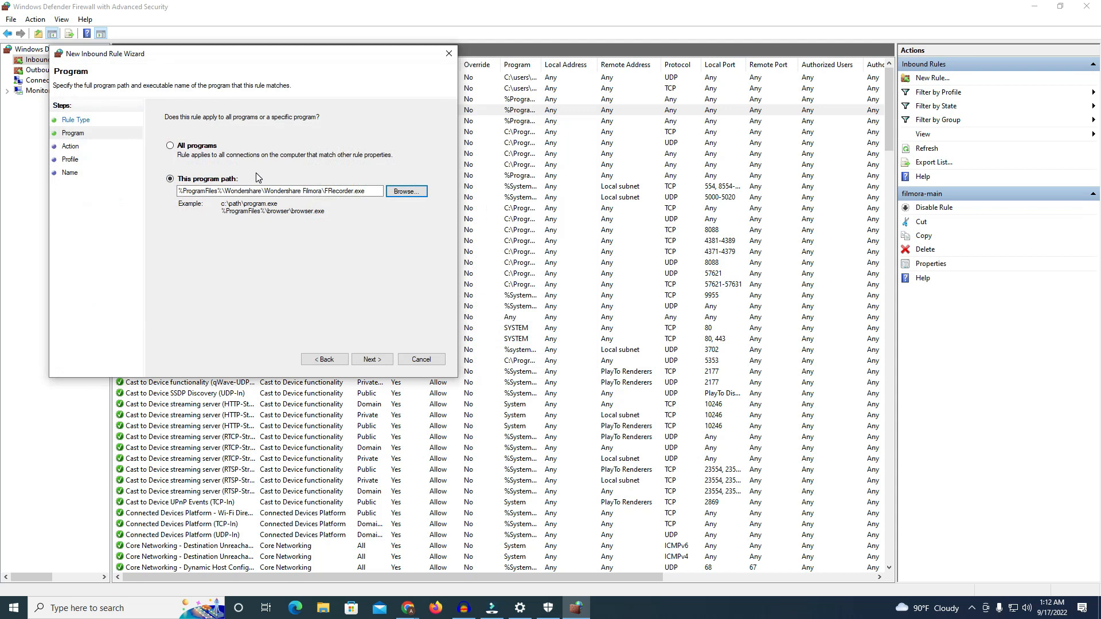
left_click(374, 362)
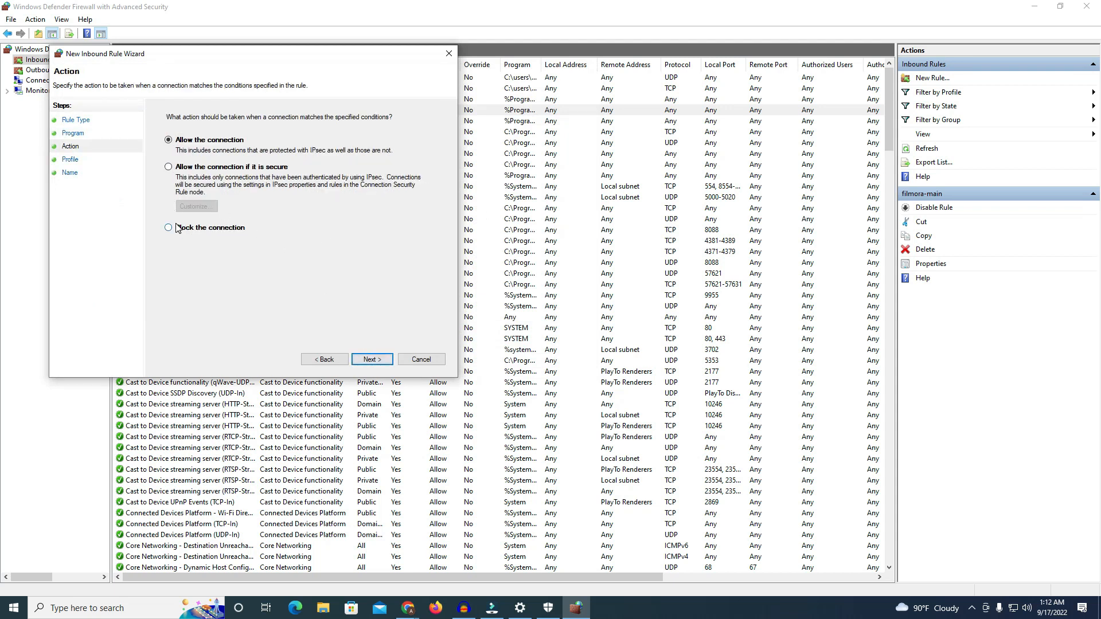
left_click(450, 54)
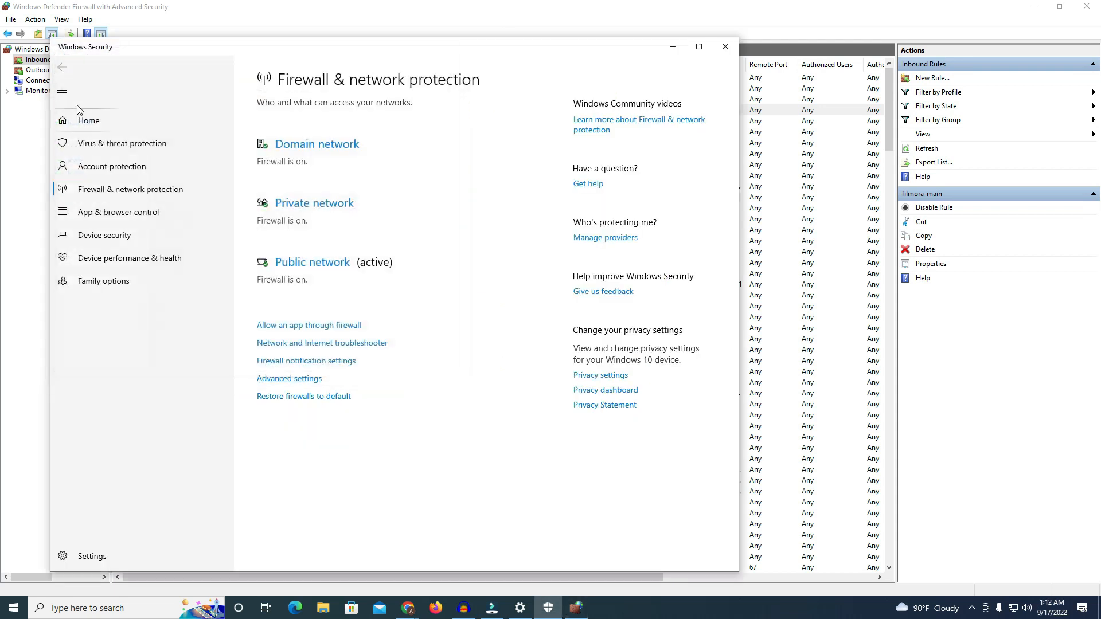
left_click(577, 607)
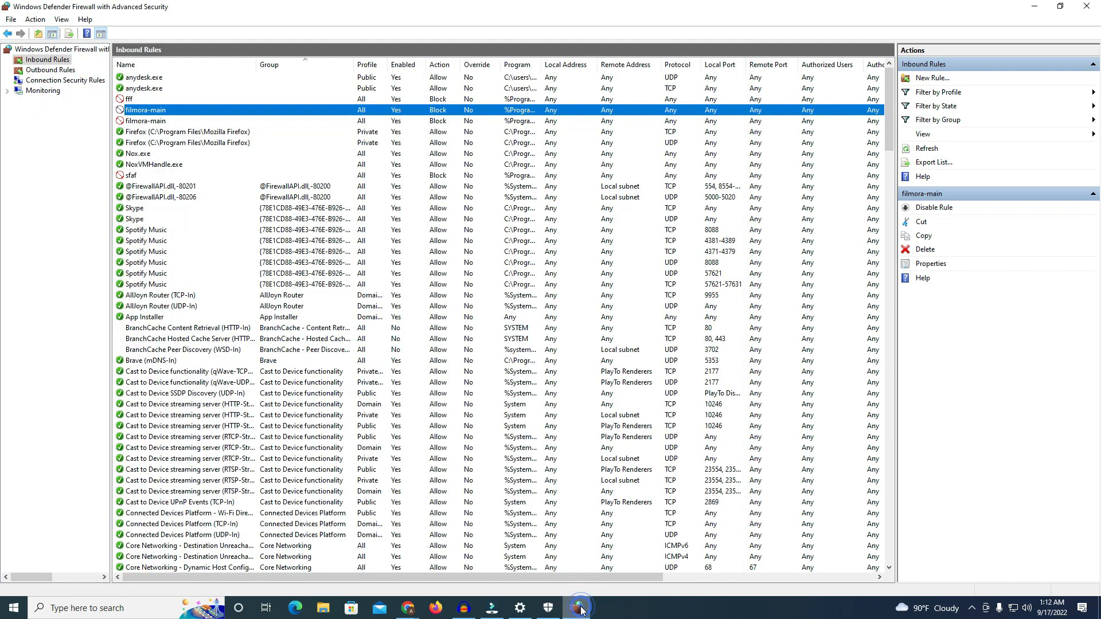
- Delete the "filmora effect lib" rule from the outbound rules and look back through the remaining list
left_click(50, 70)
scroll(313, 324, "down", 20)
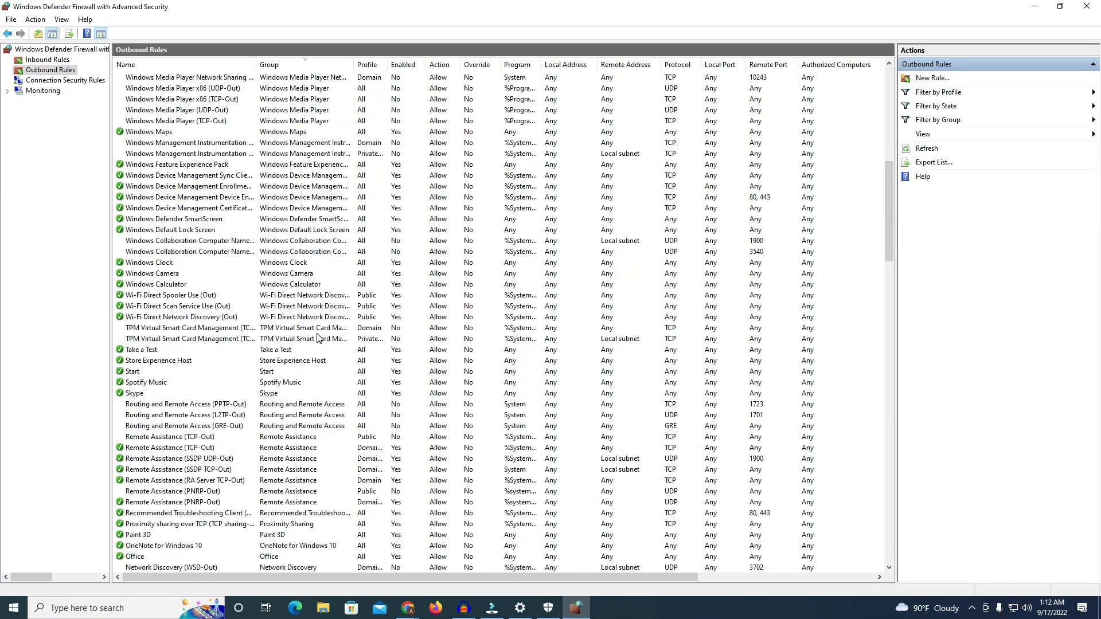
scroll(319, 332, "up", 8)
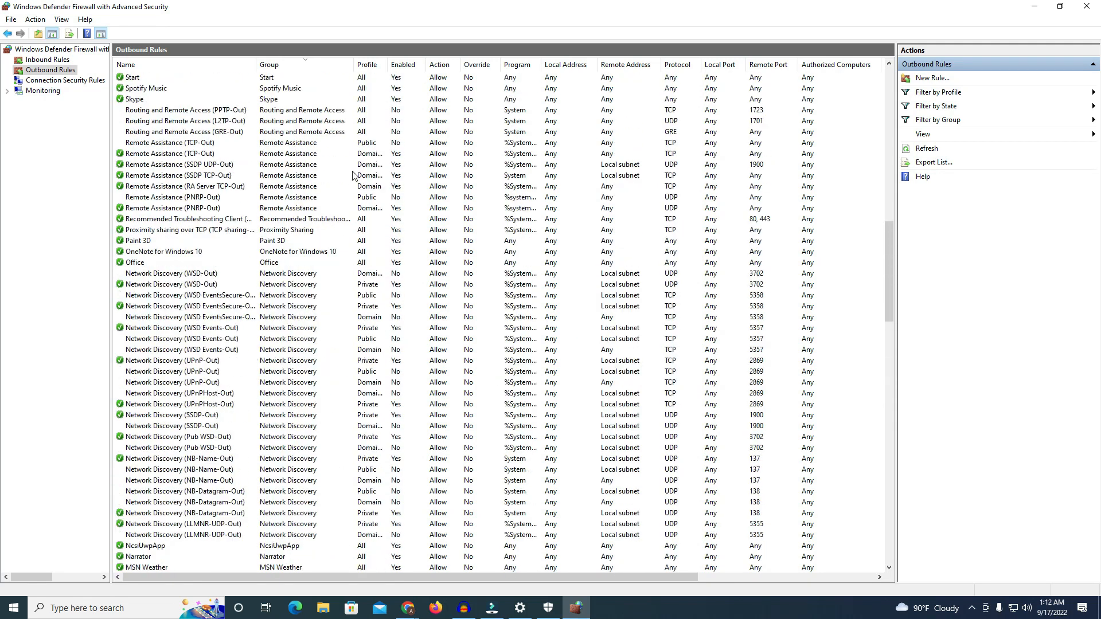
scroll(373, 258, "up", 20)
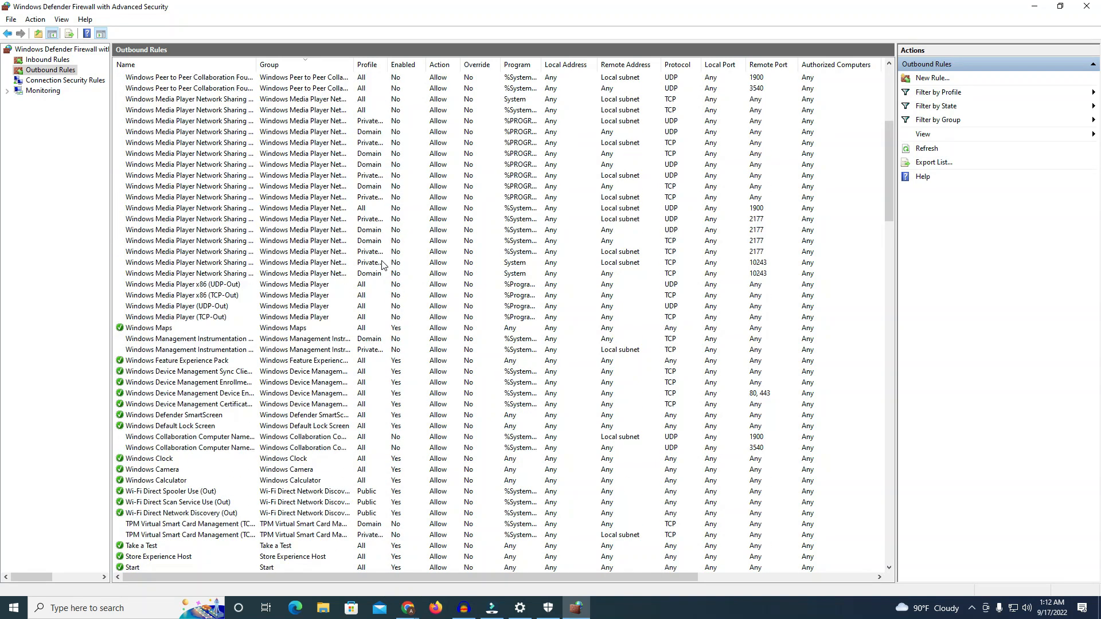
scroll(380, 260, "down", 20)
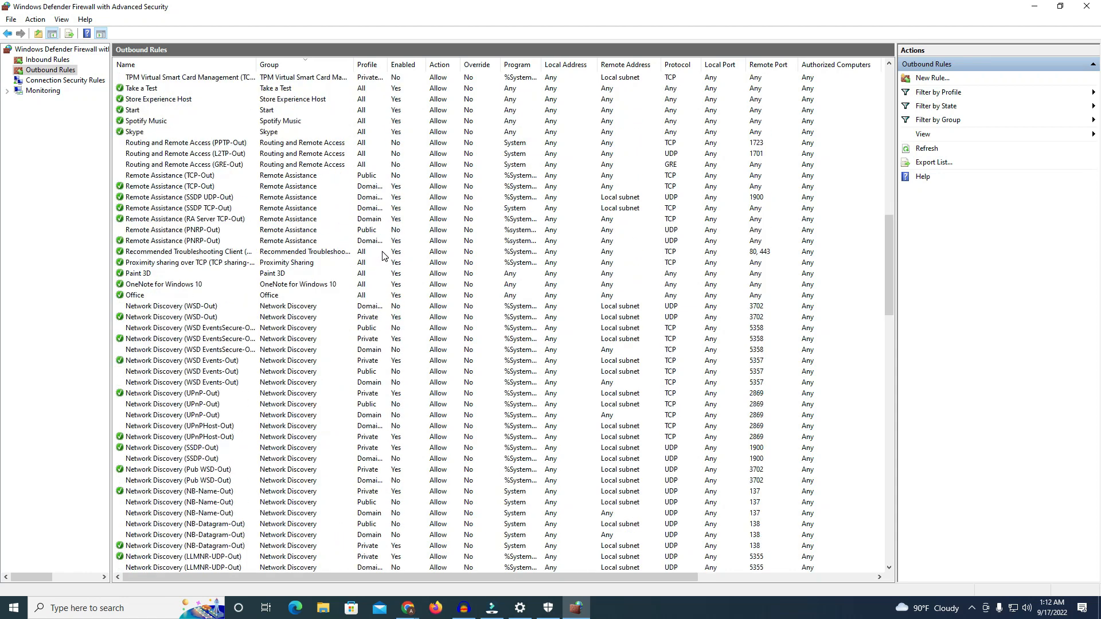
scroll(384, 257, "down", 7)
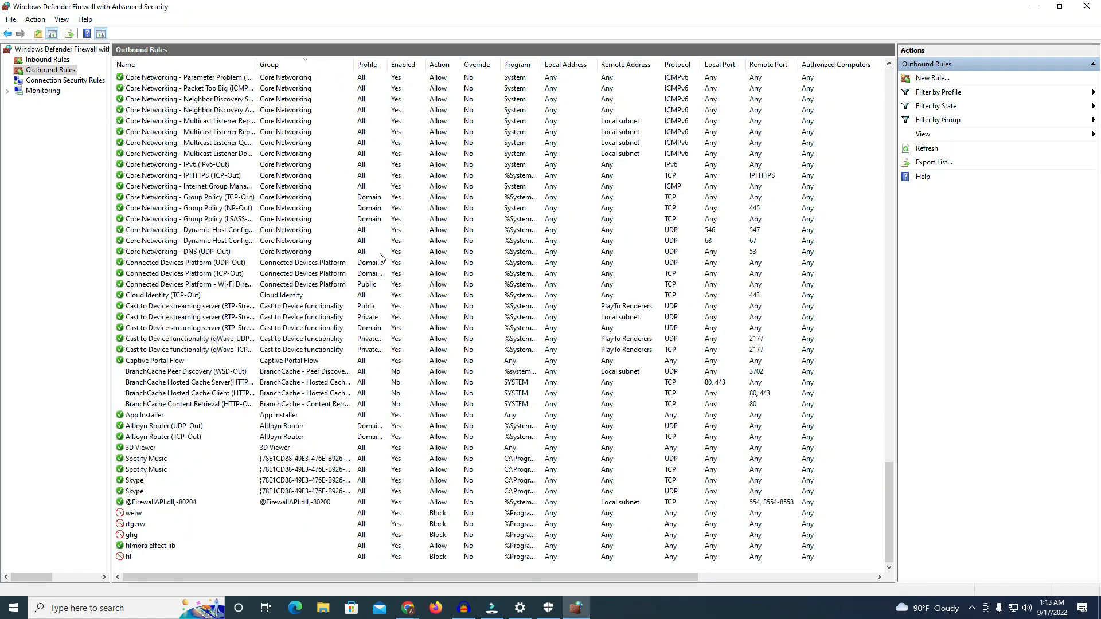
left_click(144, 547)
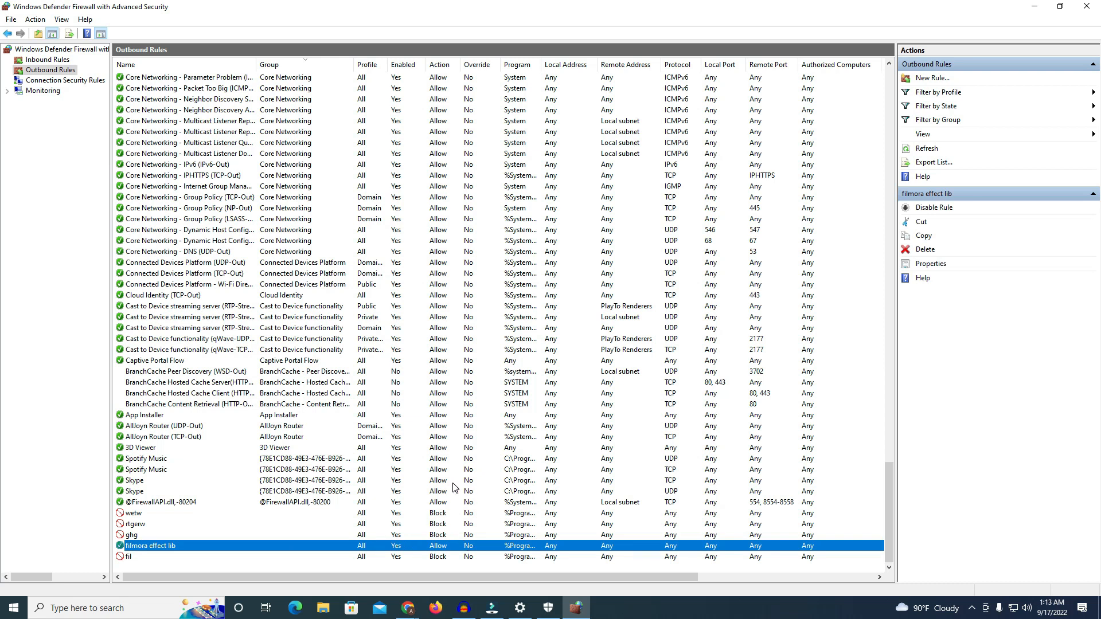
left_click(924, 249)
left_click(568, 345)
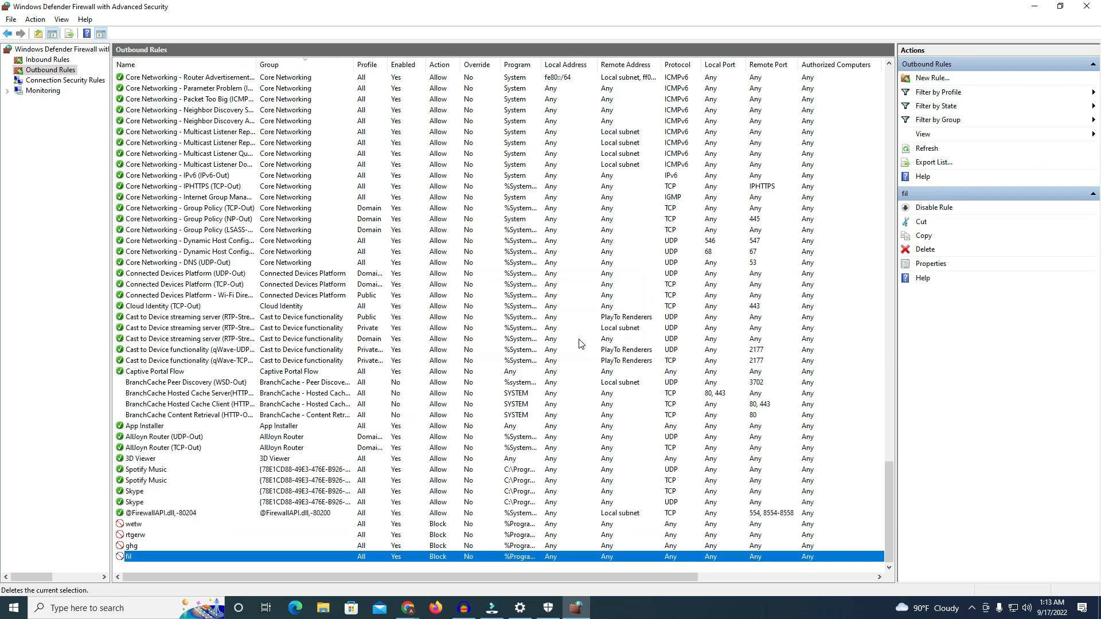
scroll(694, 396, "up", 14)
scroll(694, 396, "up", 20)
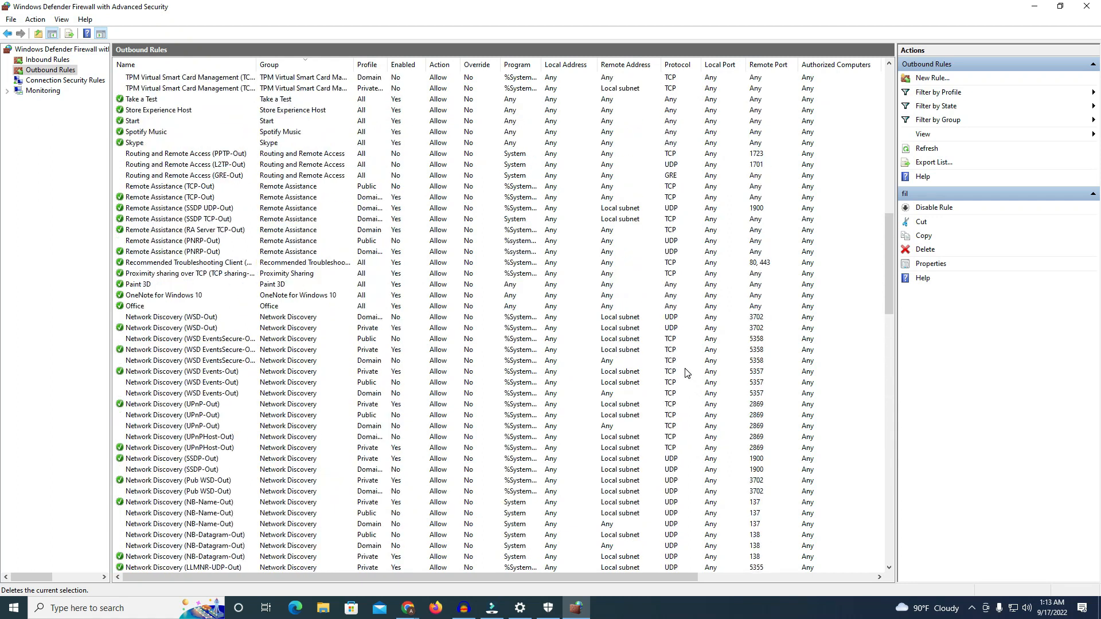